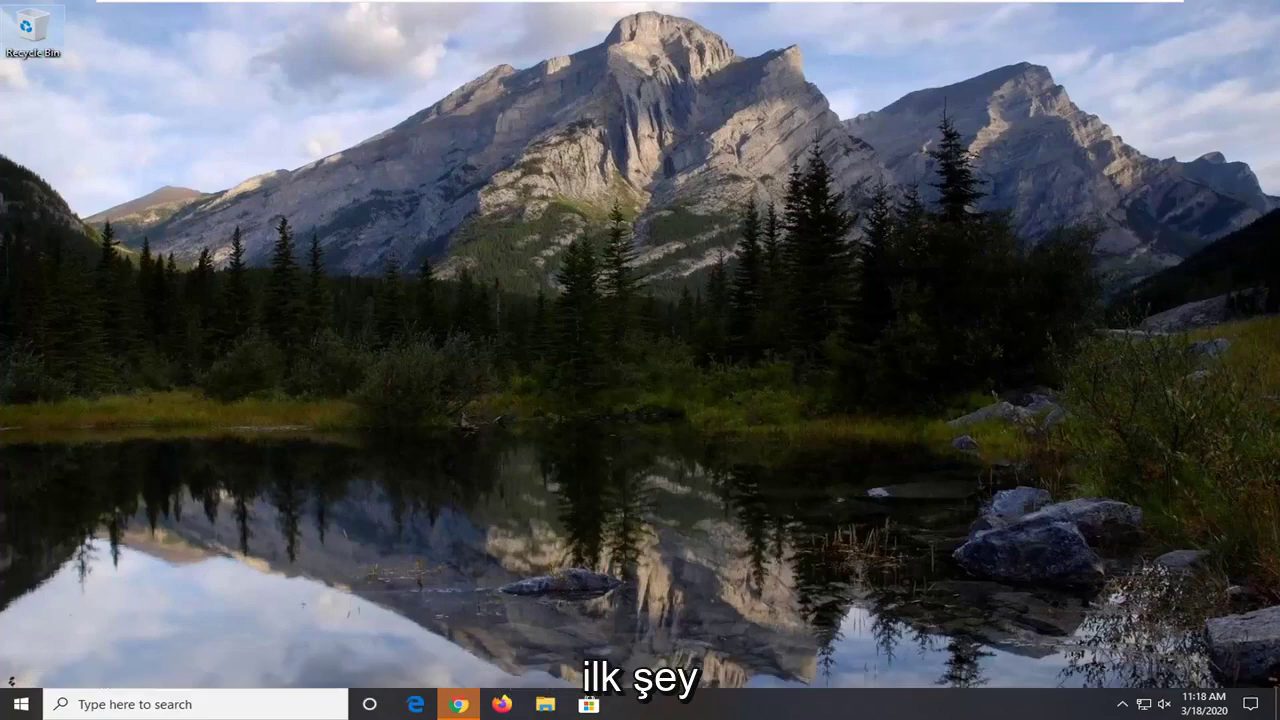
Search the Start menu for cmd and launch Command Prompt as administrator.
{"action": "left_click", "coordinate": [5, 712]}
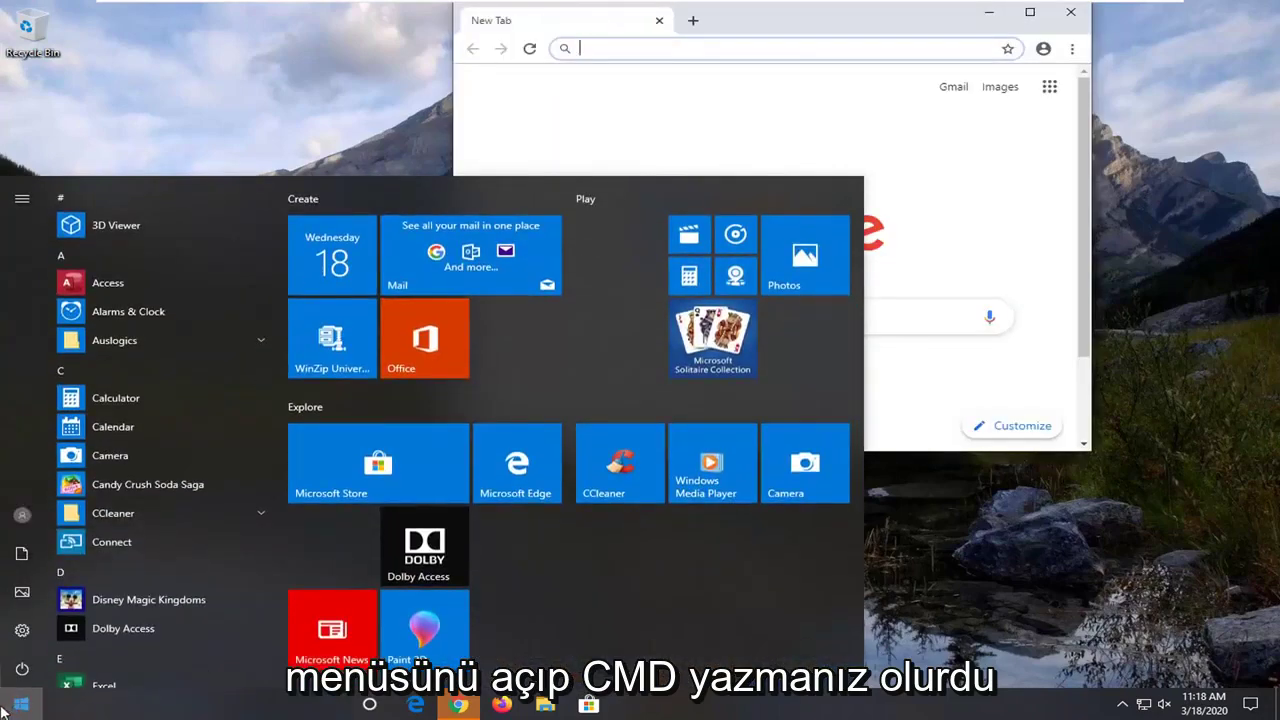
{"action": "type", "text": "cmd"}
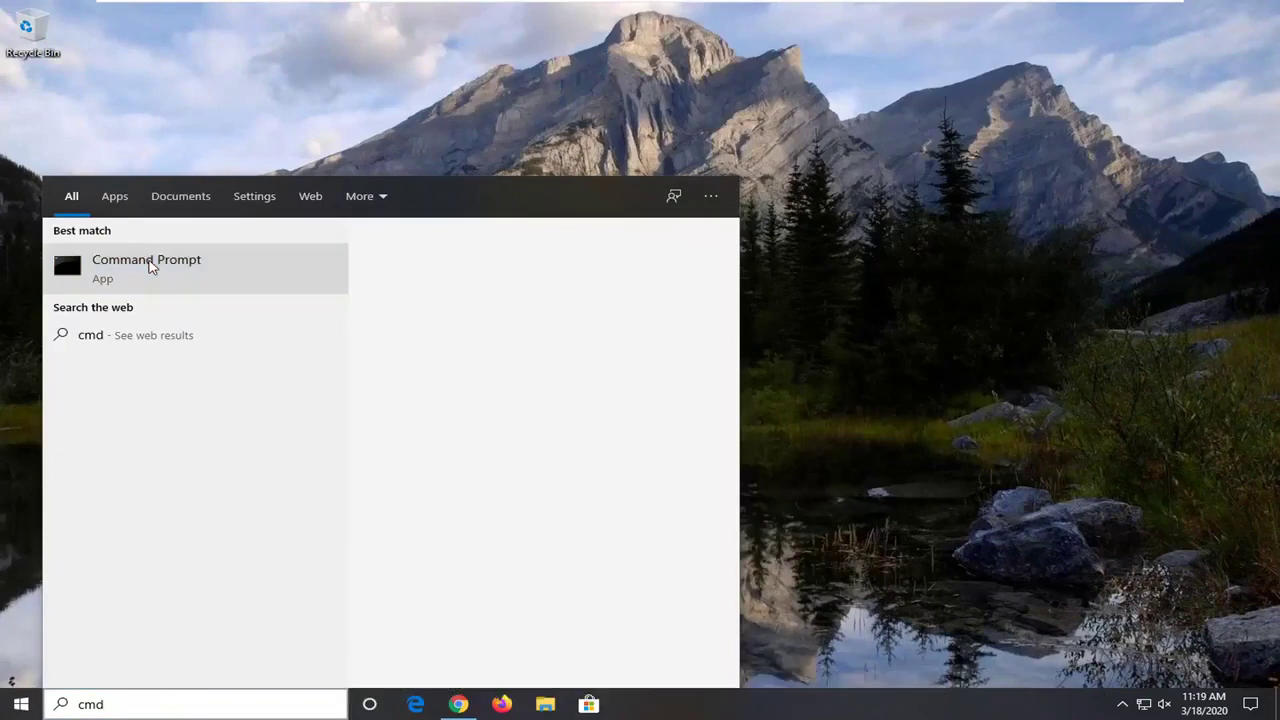
{"action": "right_click", "coordinate": [196, 275]}
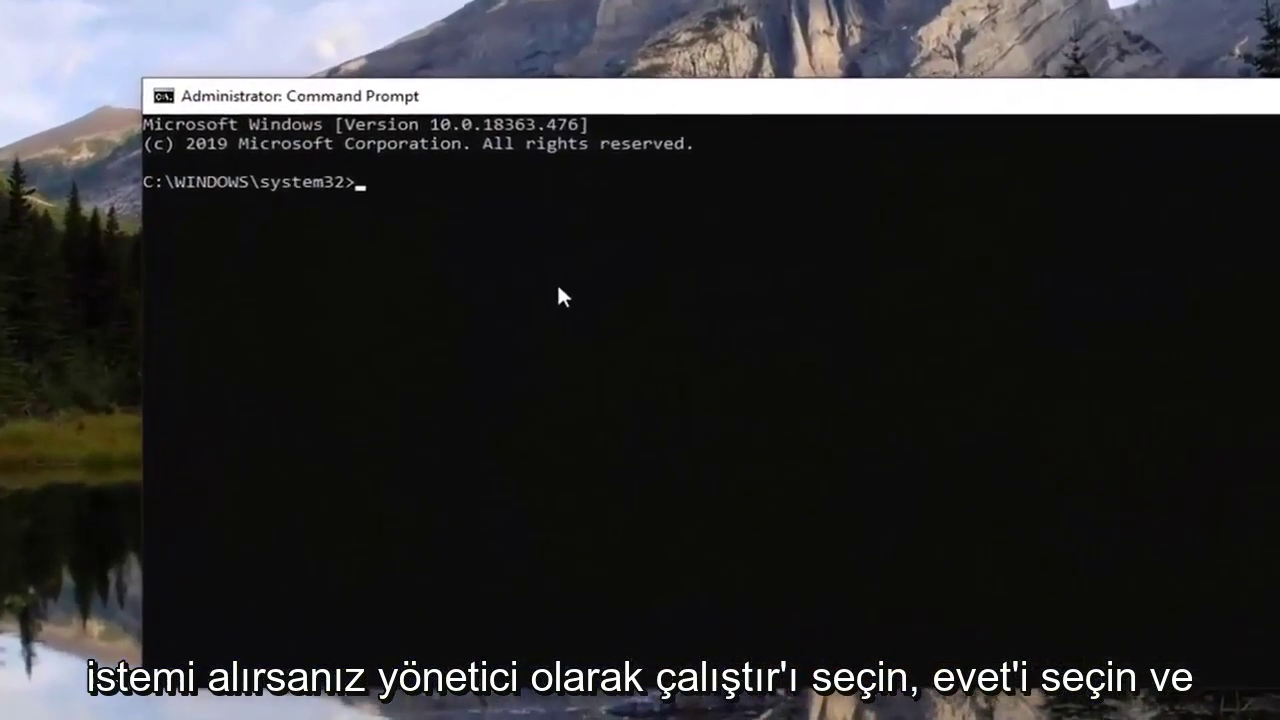
Run ipconfig/displaydns to list the DNS resolver cache, fixing a typo along the way.
{"action": "type", "text": "ipconfig"}
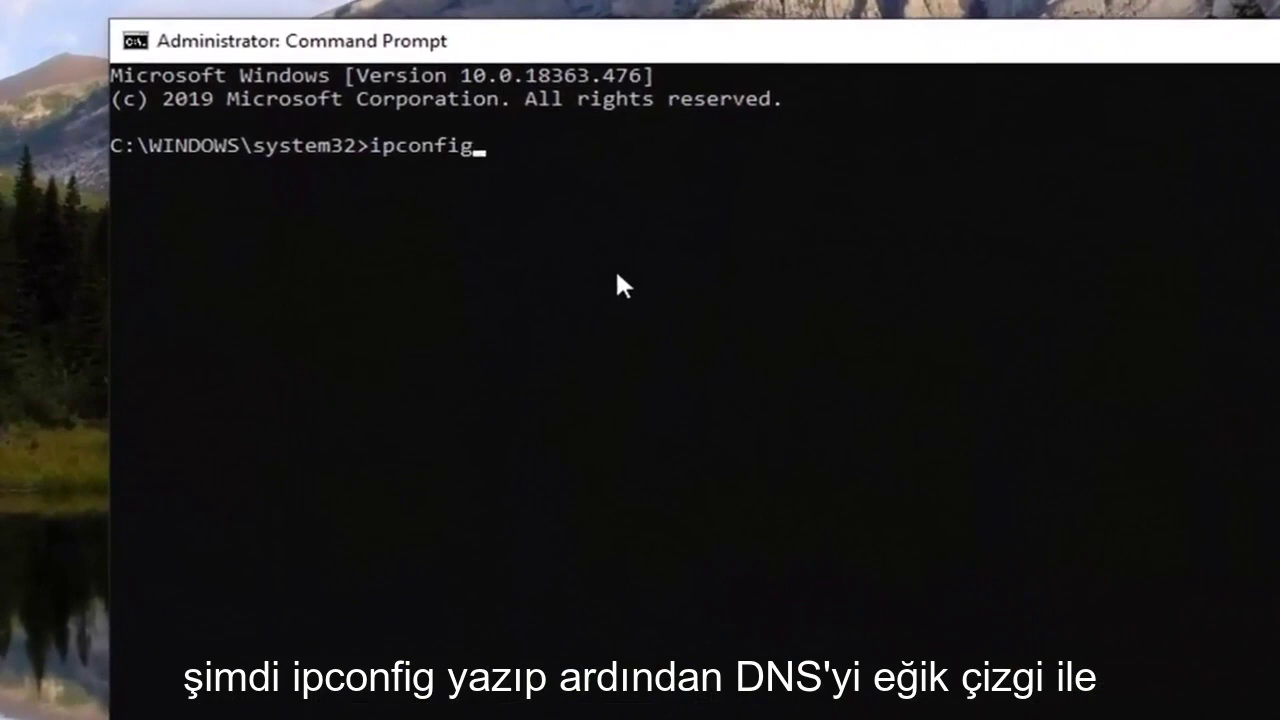
{"action": "type", "text": "/"}
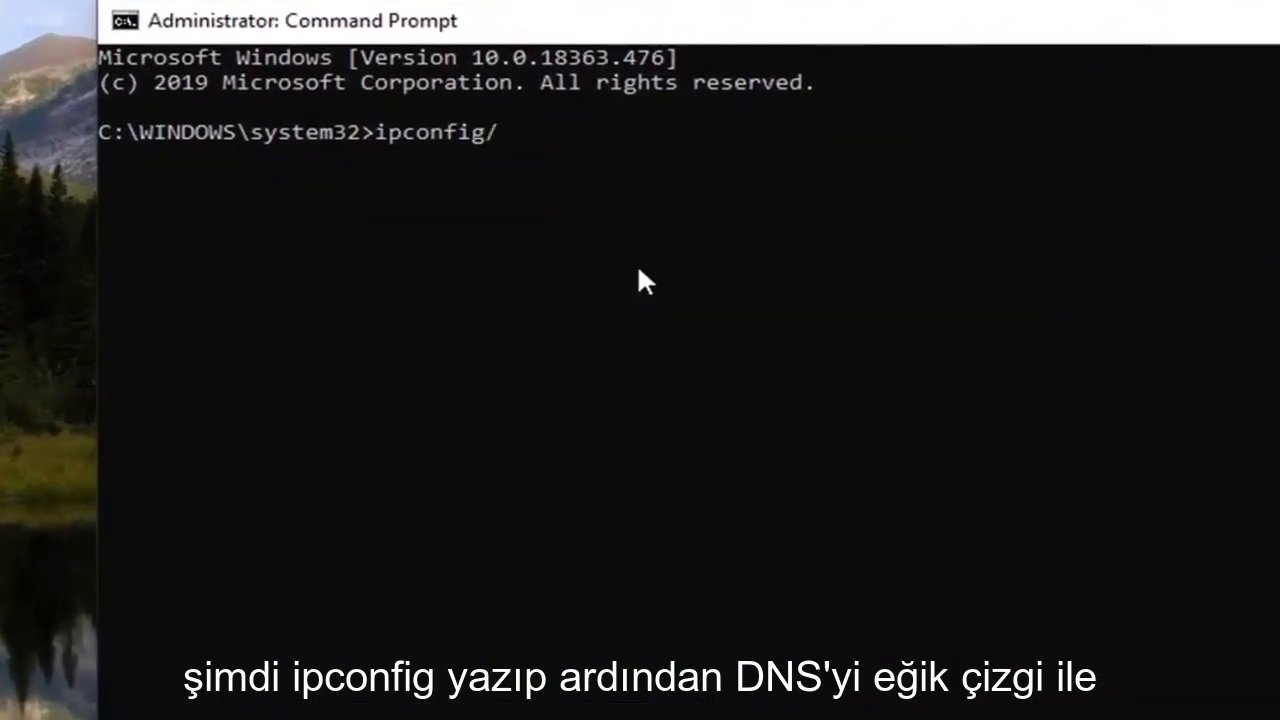
{"action": "type", "text": "dus"}
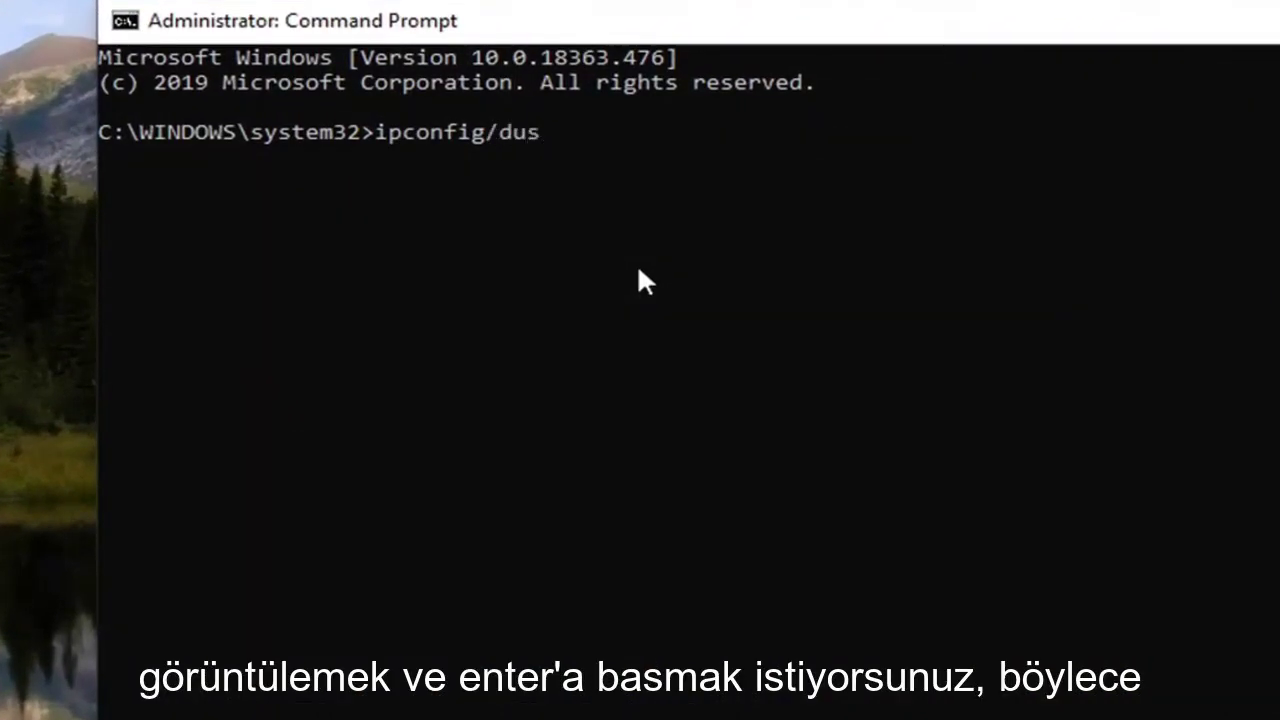
{"action": "key", "text": "BackSpace"}
{"action": "key", "text": "BackSpace"}
{"action": "type", "text": "isplaydn"}
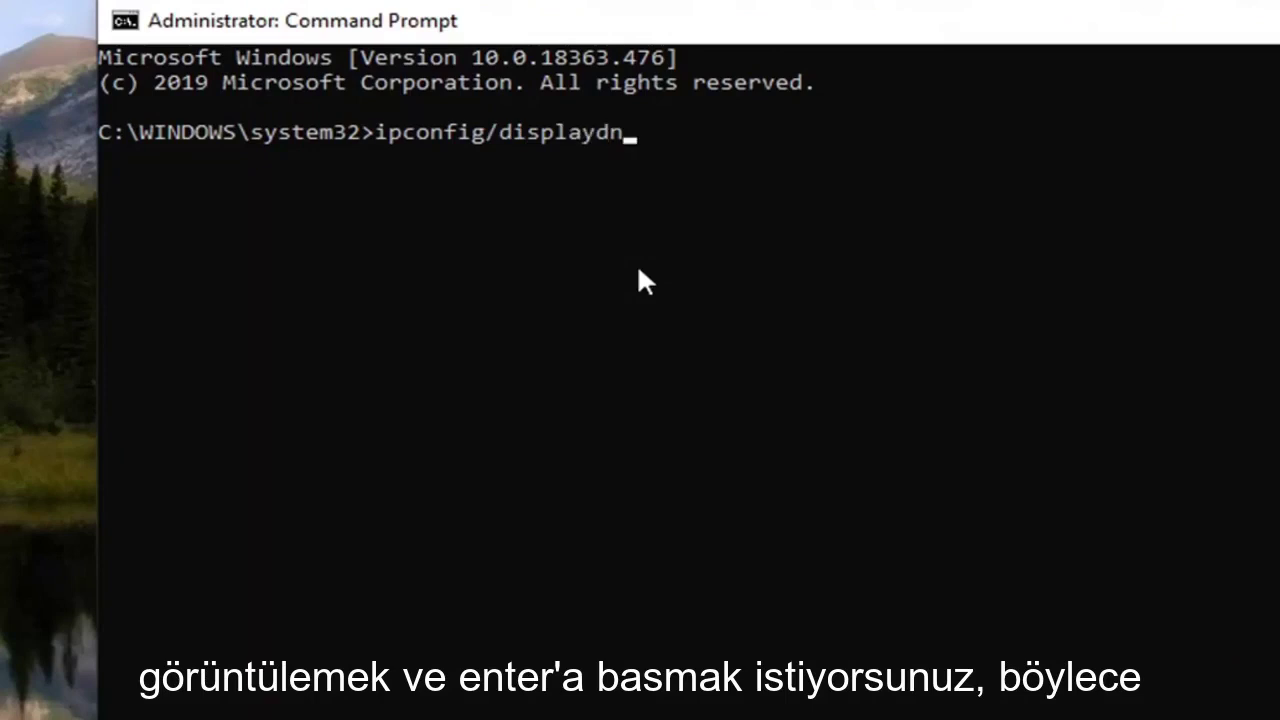
{"action": "type", "text": "s"}
{"action": "key", "text": "Return"}
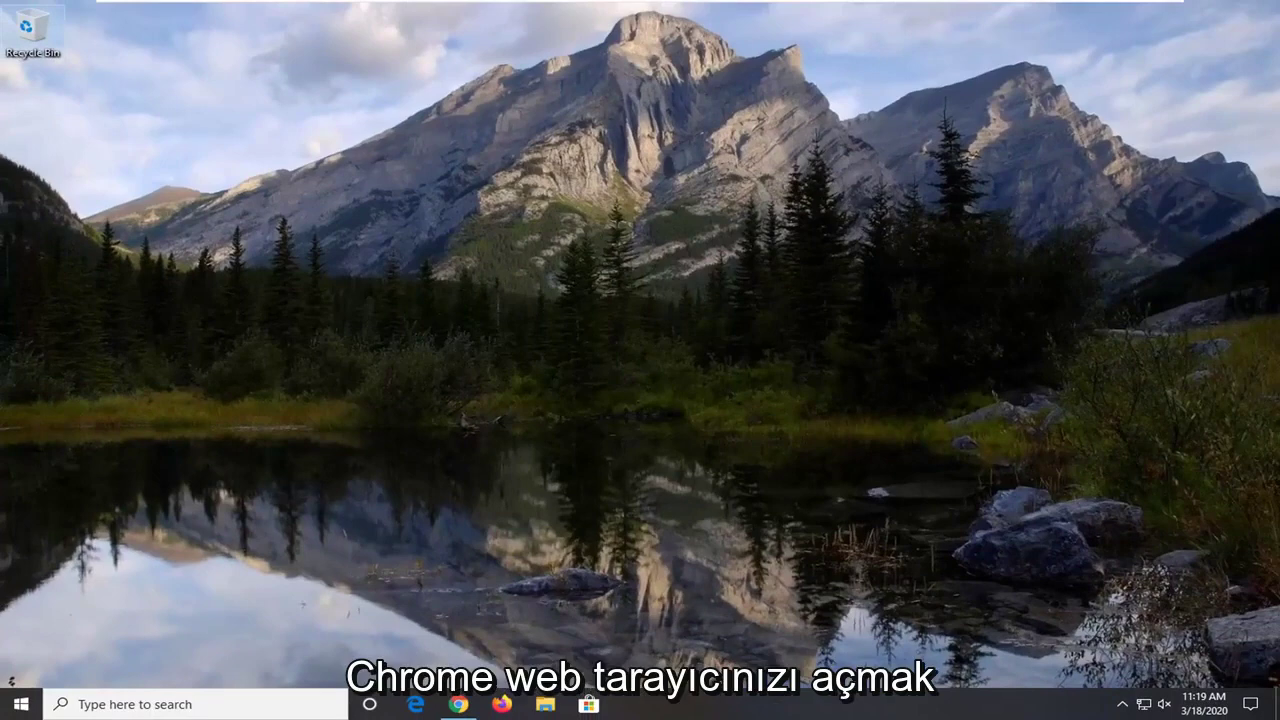
Open Chrome maximized and load myactivity.google.com.
{"action": "left_click", "coordinate": [458, 704]}
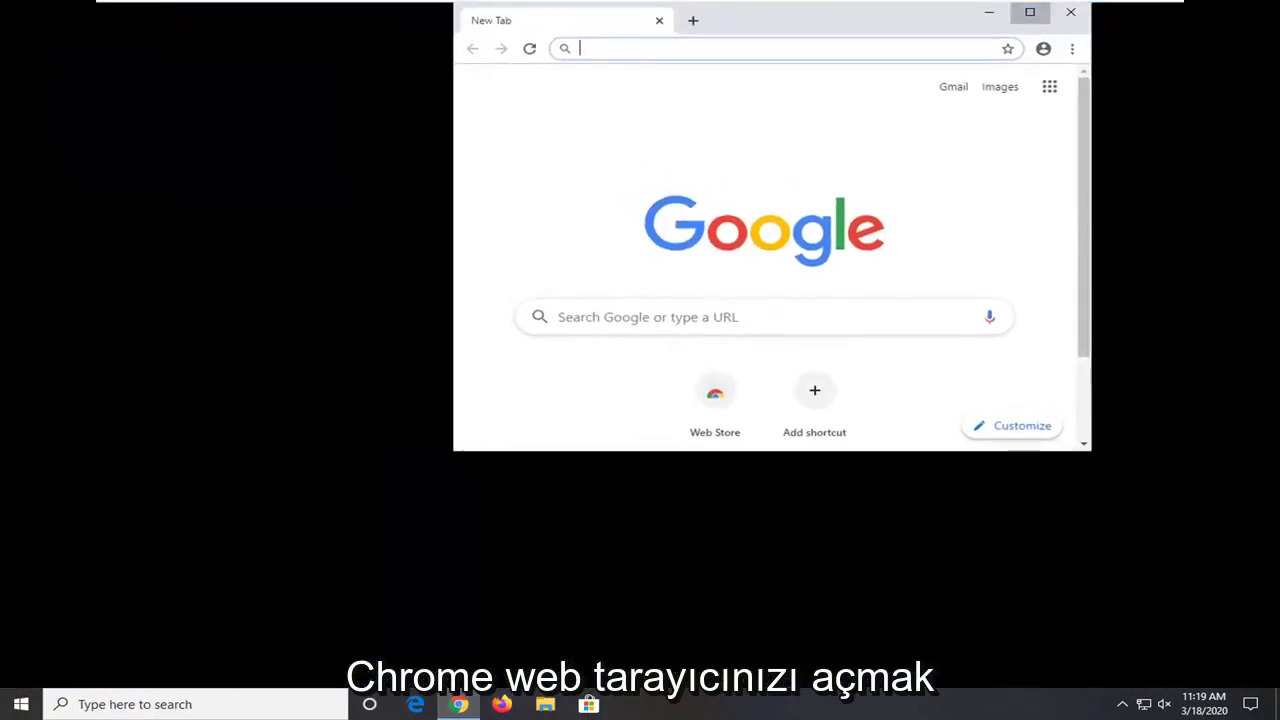
{"action": "left_click", "coordinate": [1033, 14]}
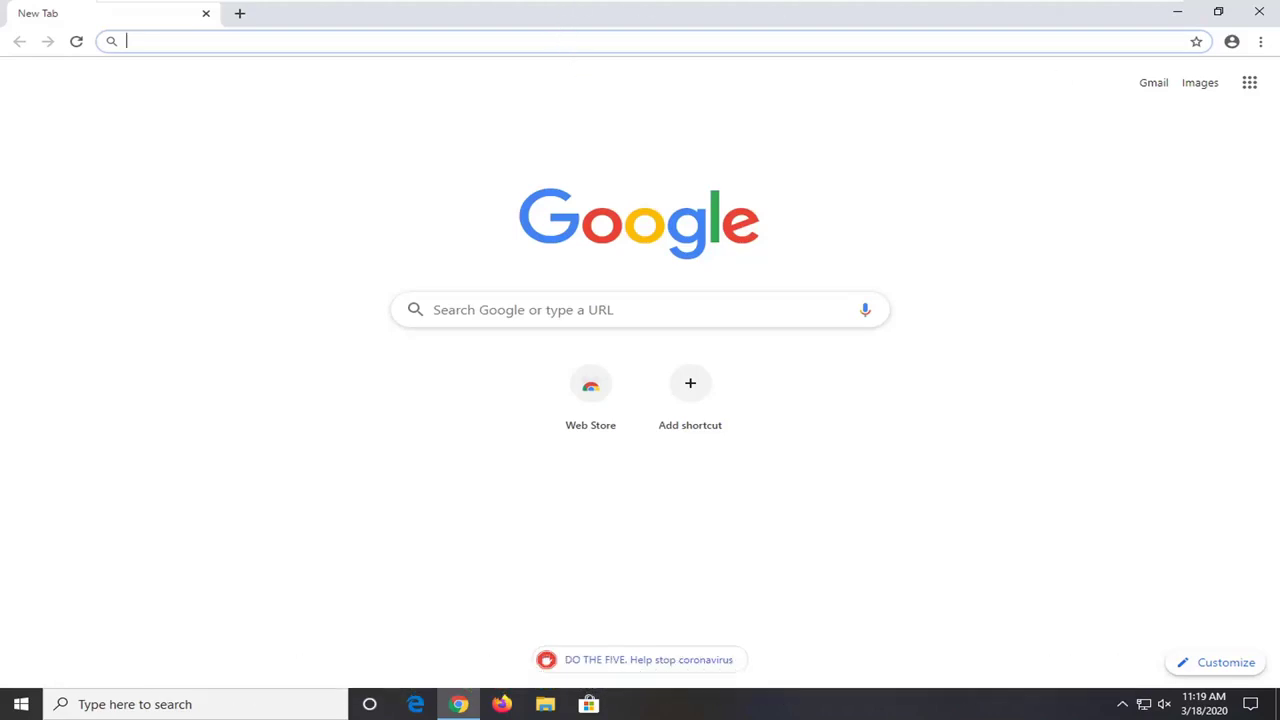
{"action": "type", "text": "myactivity.google.com"}
{"action": "left_click", "coordinate": [275, 71]}
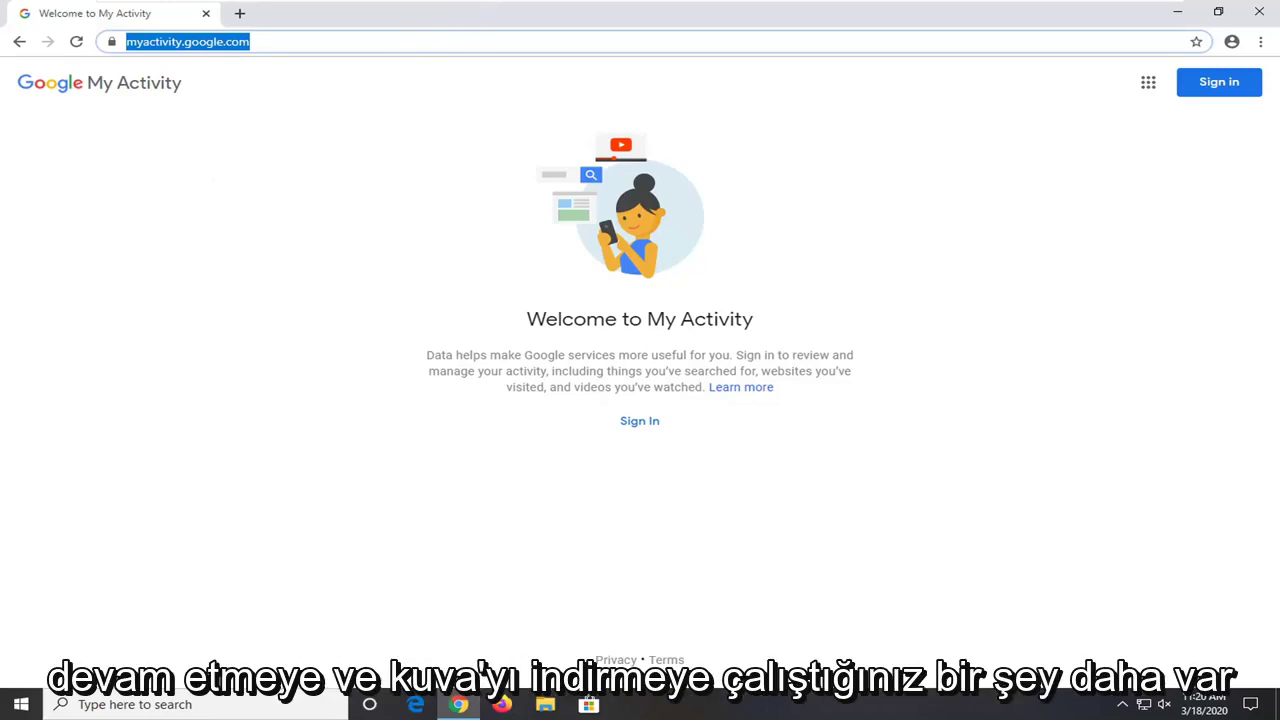
Load the ccleaner.com/recuva page and scroll through its Recuva editions.
{"action": "left_click_drag", "start_coordinate": [292, 41], "coordinate": [15, 37]}
{"action": "type", "text": "https://www.ccleaner.com/recuva"}
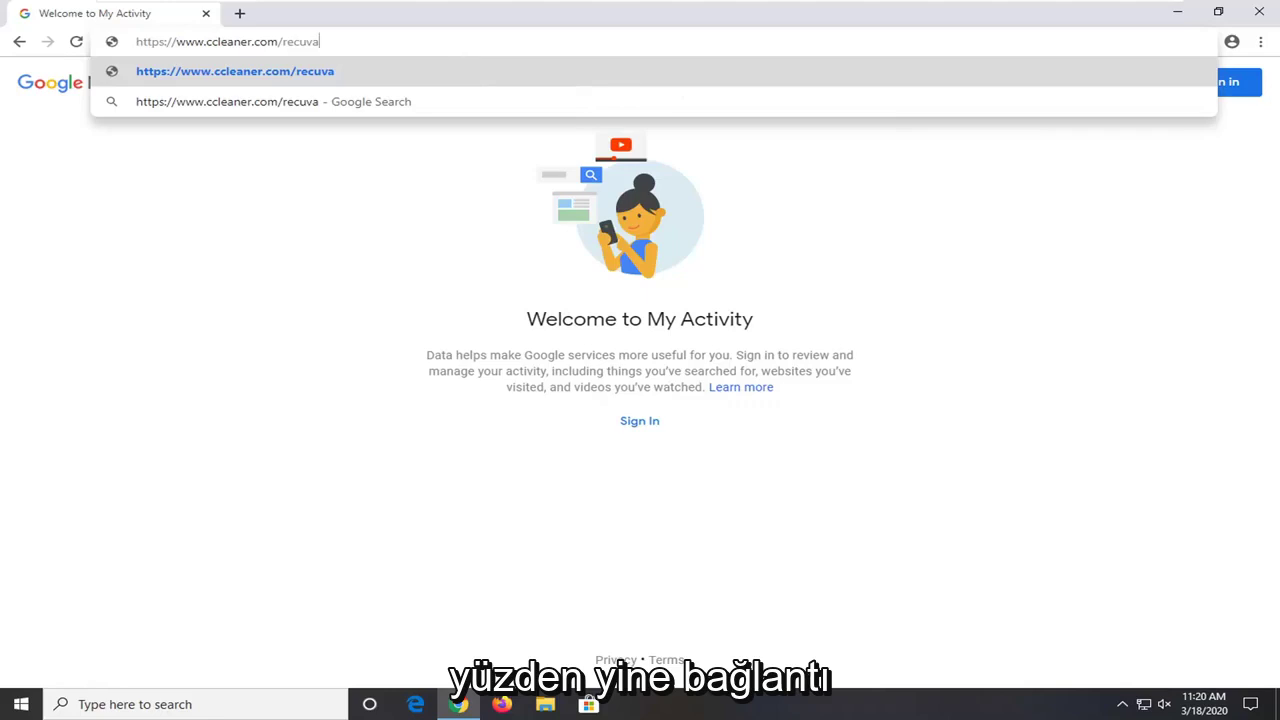
{"action": "key", "text": "Return"}
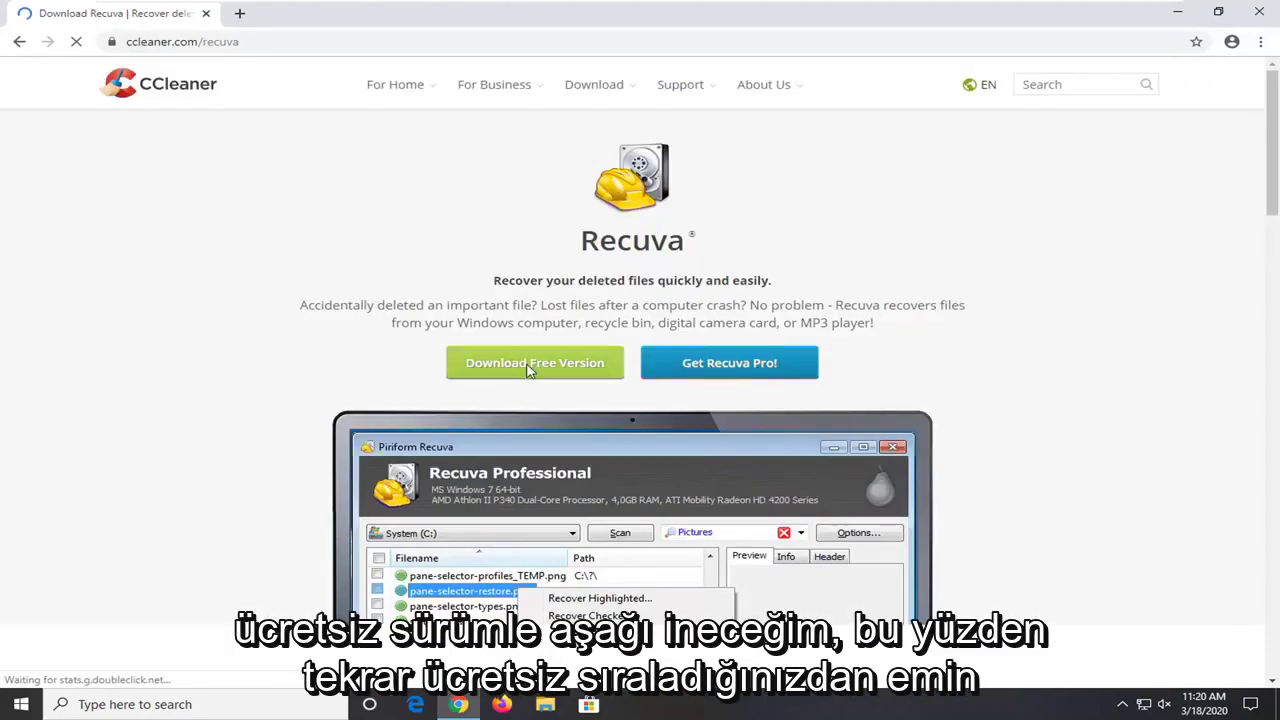
{"action": "scroll", "coordinate": [490, 219], "scroll_direction": "down", "scroll_amount": 8}
{"action": "scroll", "coordinate": [490, 219], "scroll_direction": "down", "scroll_amount": 5}
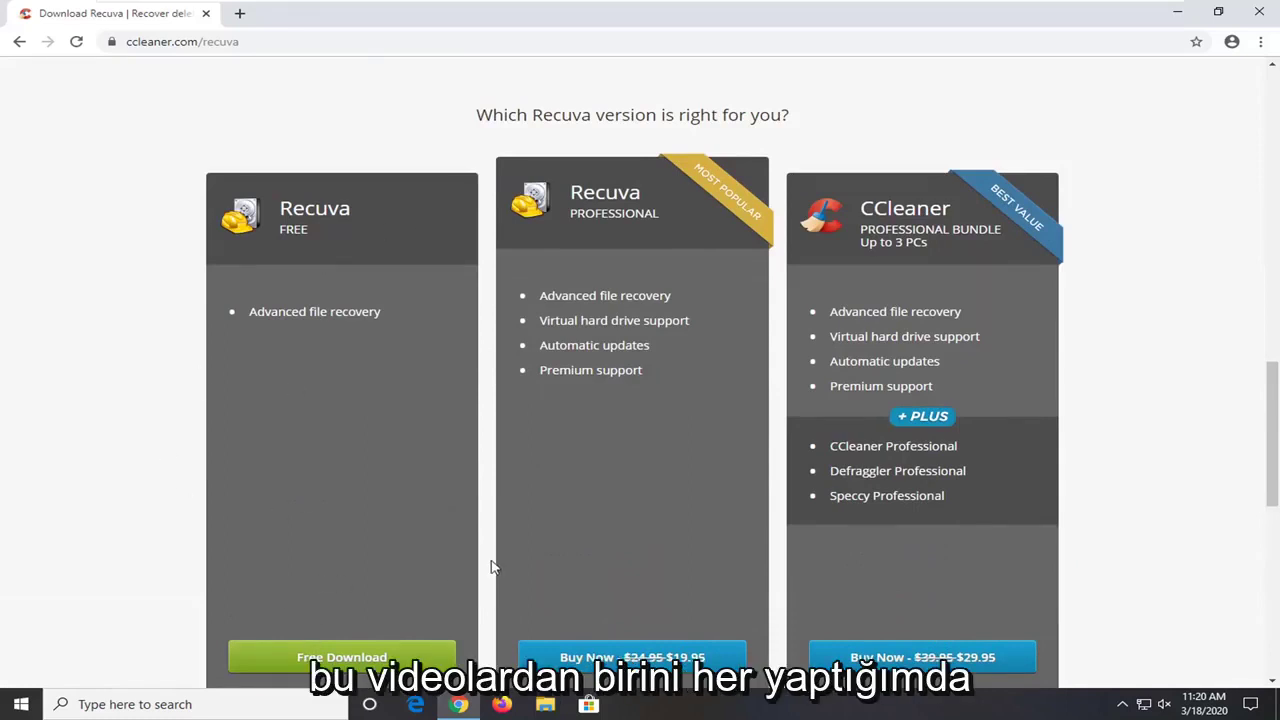
{"action": "scroll", "coordinate": [338, 397], "scroll_direction": "down", "scroll_amount": 1}
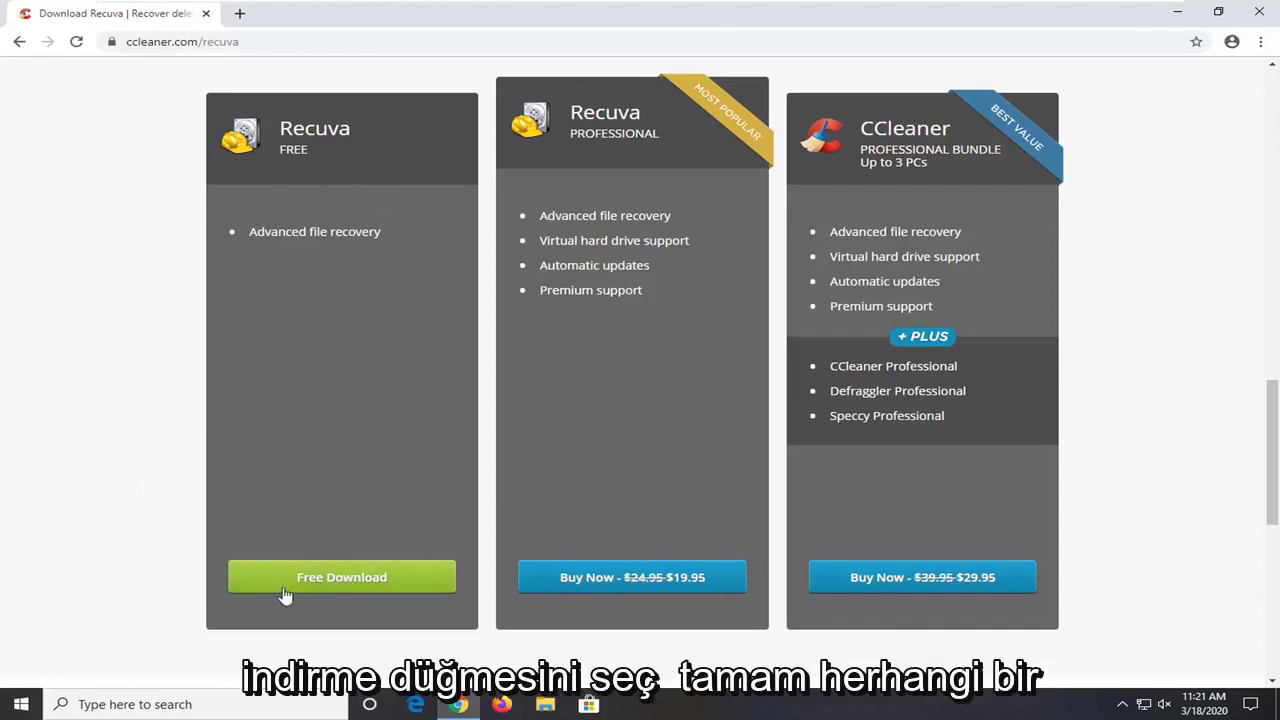
{"action": "scroll", "coordinate": [700, 380], "scroll_direction": "up", "scroll_amount": 2}
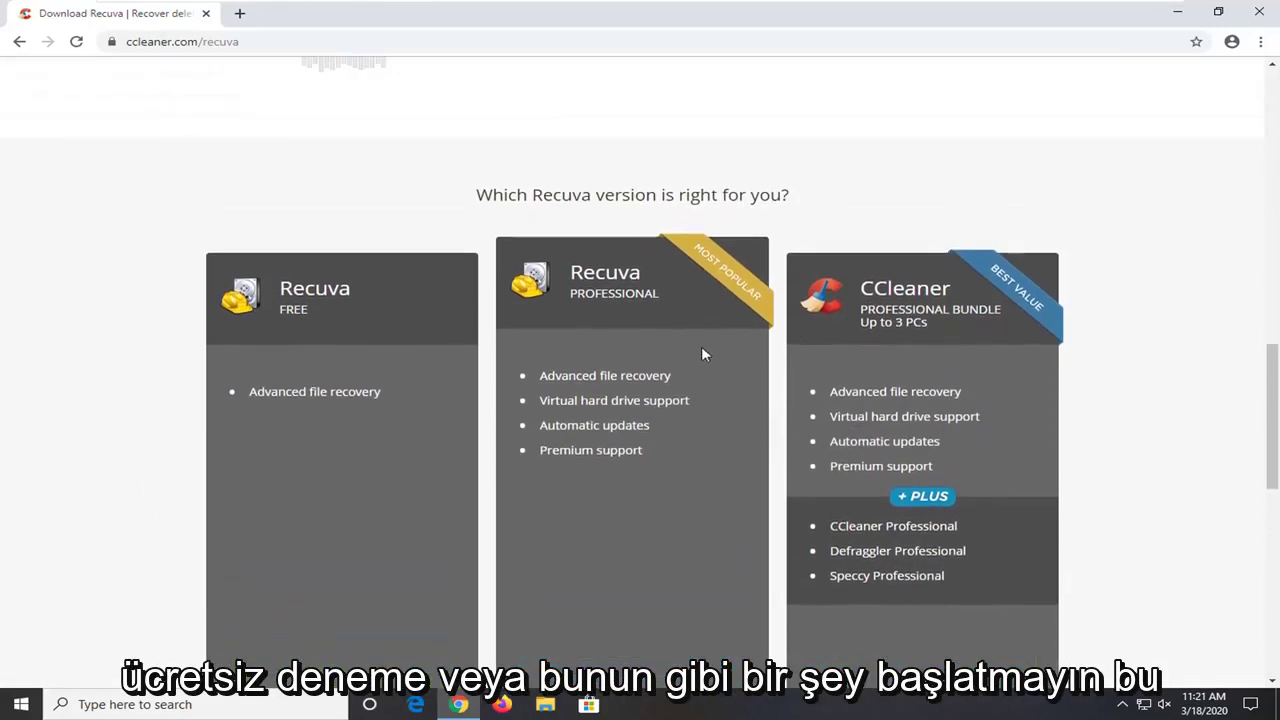
{"action": "scroll", "coordinate": [720, 350], "scroll_direction": "down", "scroll_amount": 2}
{"action": "scroll", "coordinate": [560, 440], "scroll_direction": "down", "scroll_amount": 1}
{"action": "scroll", "coordinate": [360, 530], "scroll_direction": "up", "scroll_amount": 1}
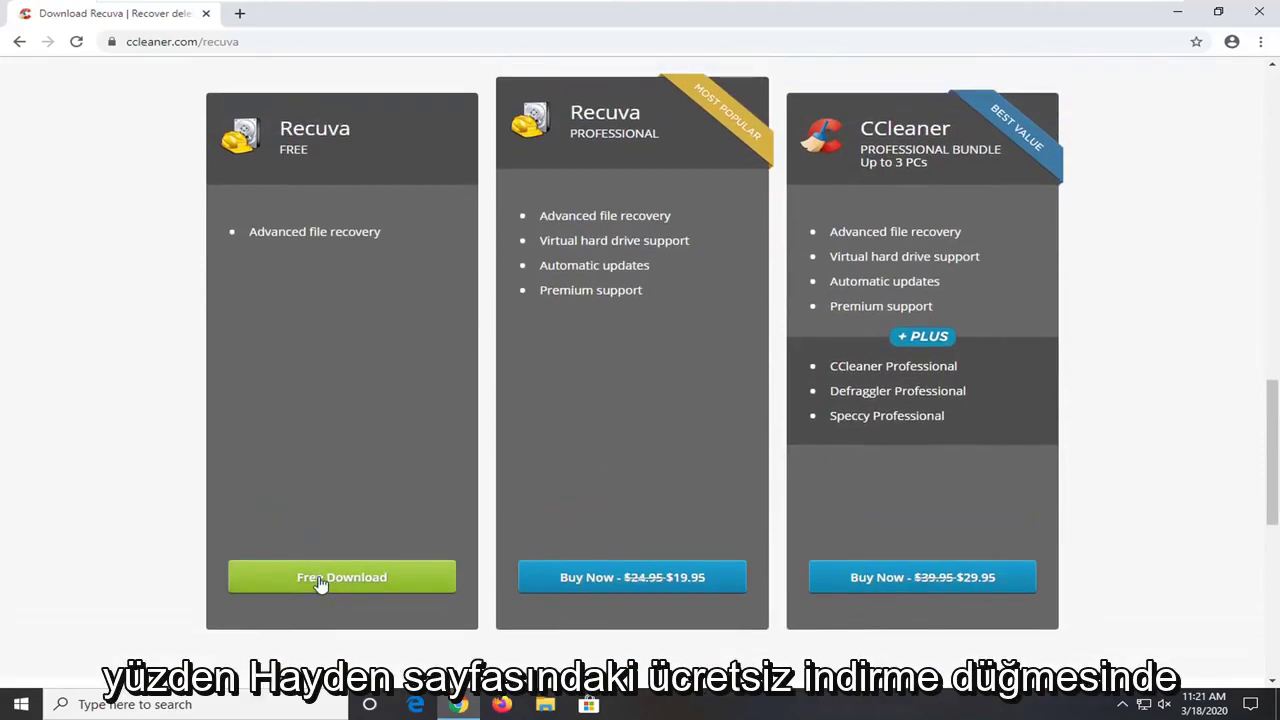
Download the free Recuva installer rcsetup153.exe and launch it.
{"action": "left_click", "coordinate": [323, 580]}
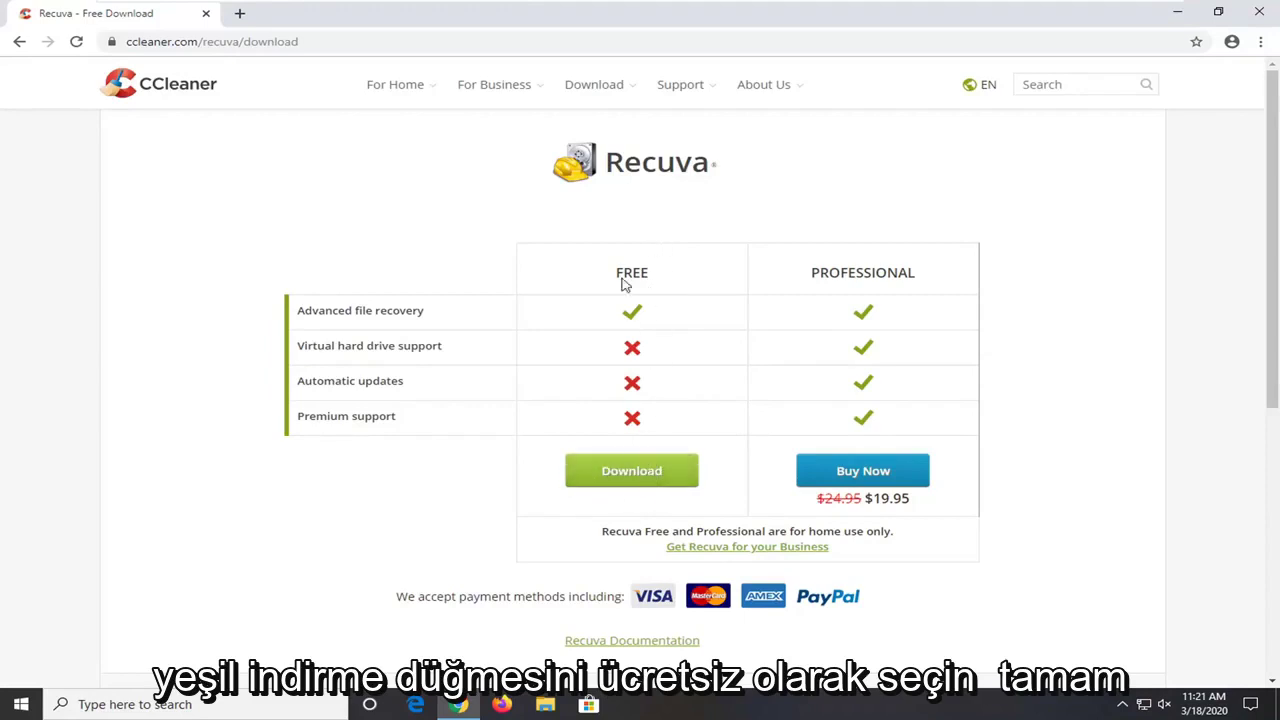
{"action": "left_click", "coordinate": [622, 478]}
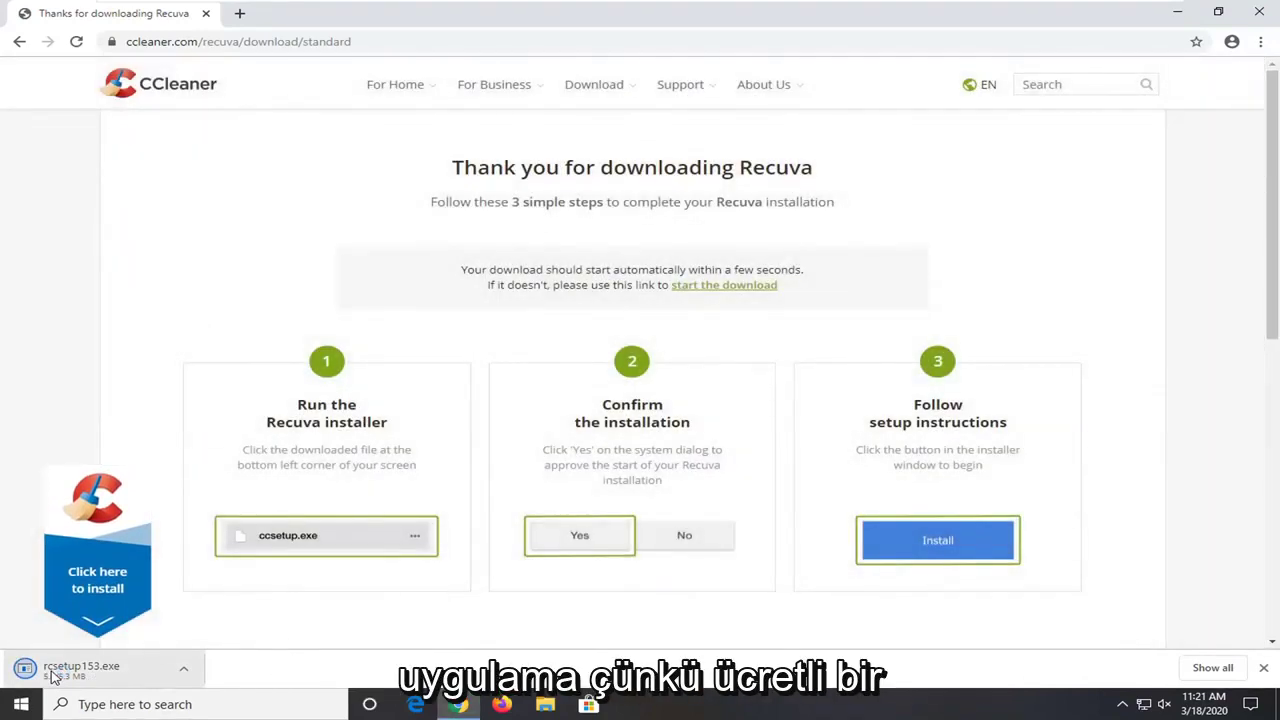
{"action": "left_click", "coordinate": [55, 677]}
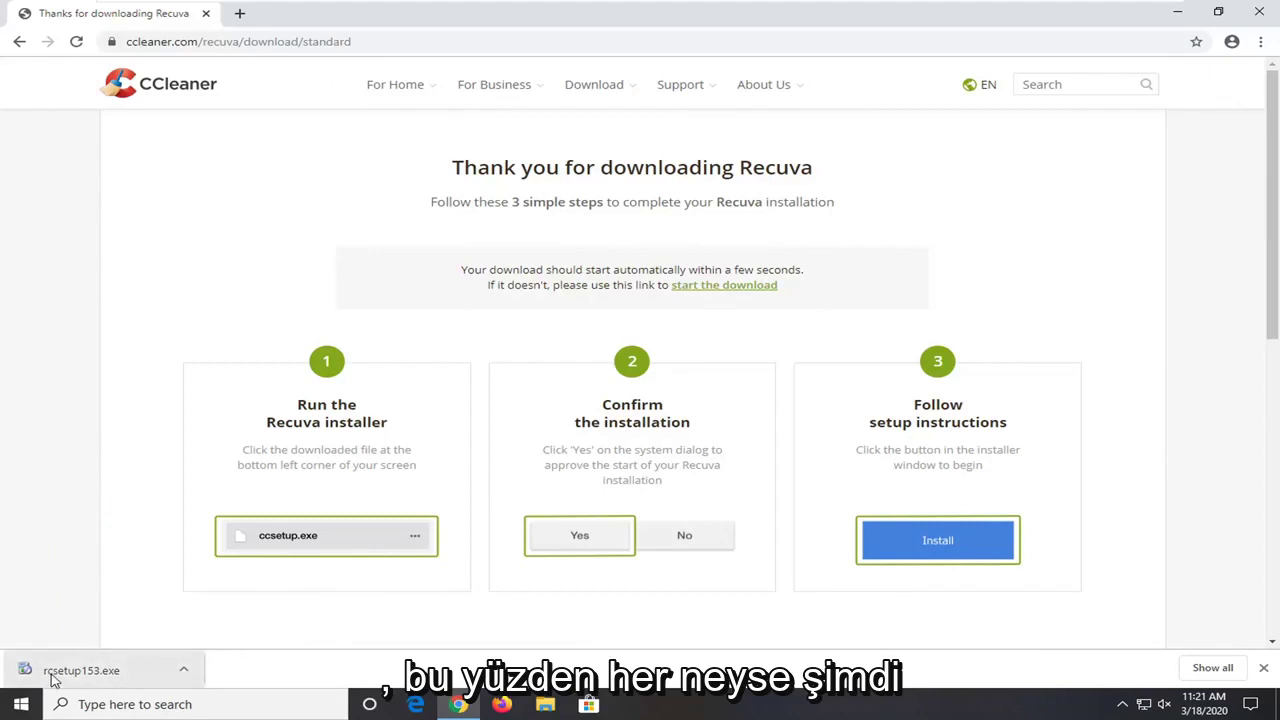
{"action": "left_click", "coordinate": [110, 670]}
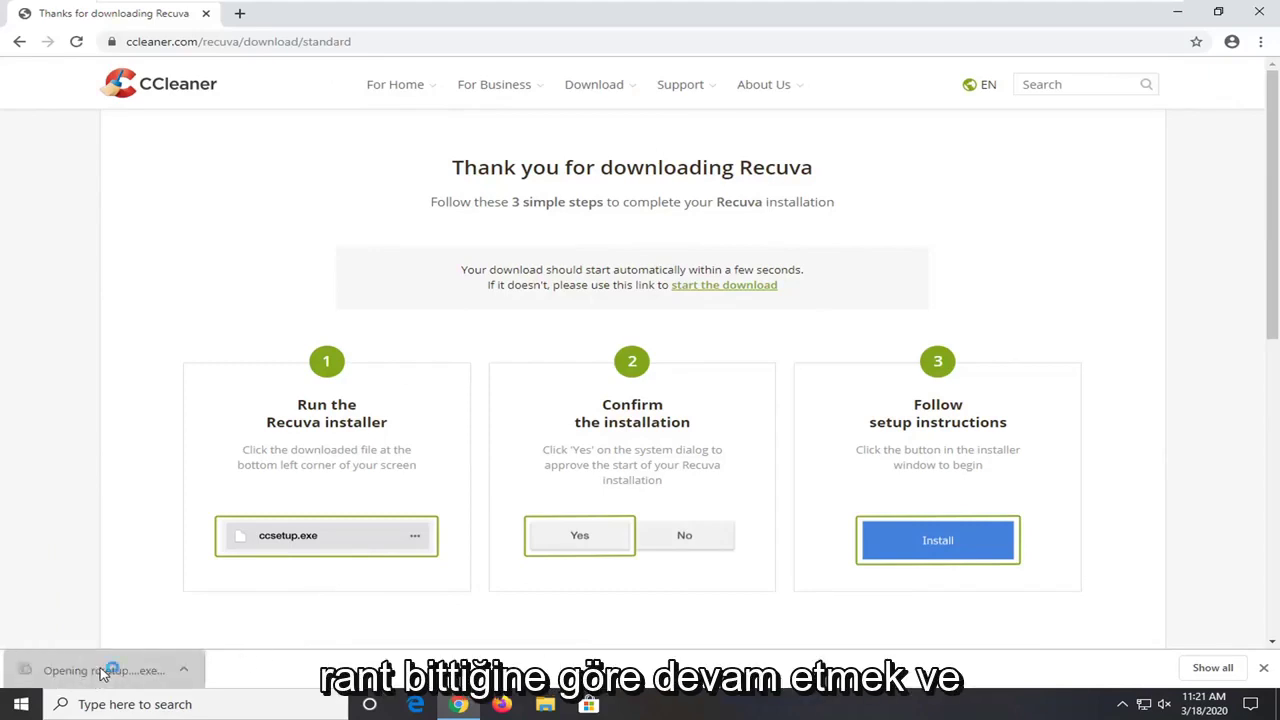
Allow the installer and customize: no update checks, Start Menu shortcuts or Recycle Bin option.
{"action": "left_click", "coordinate": [552, 463]}
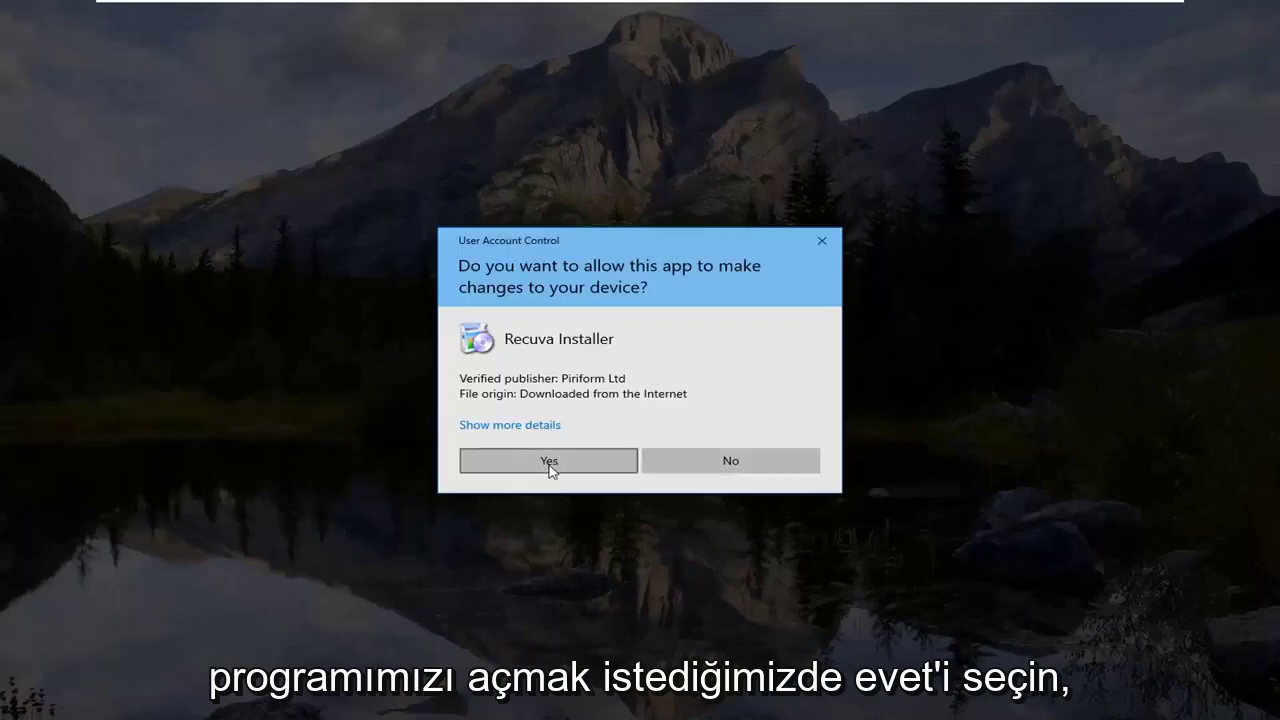
{"action": "left_click", "coordinate": [1256, 14]}
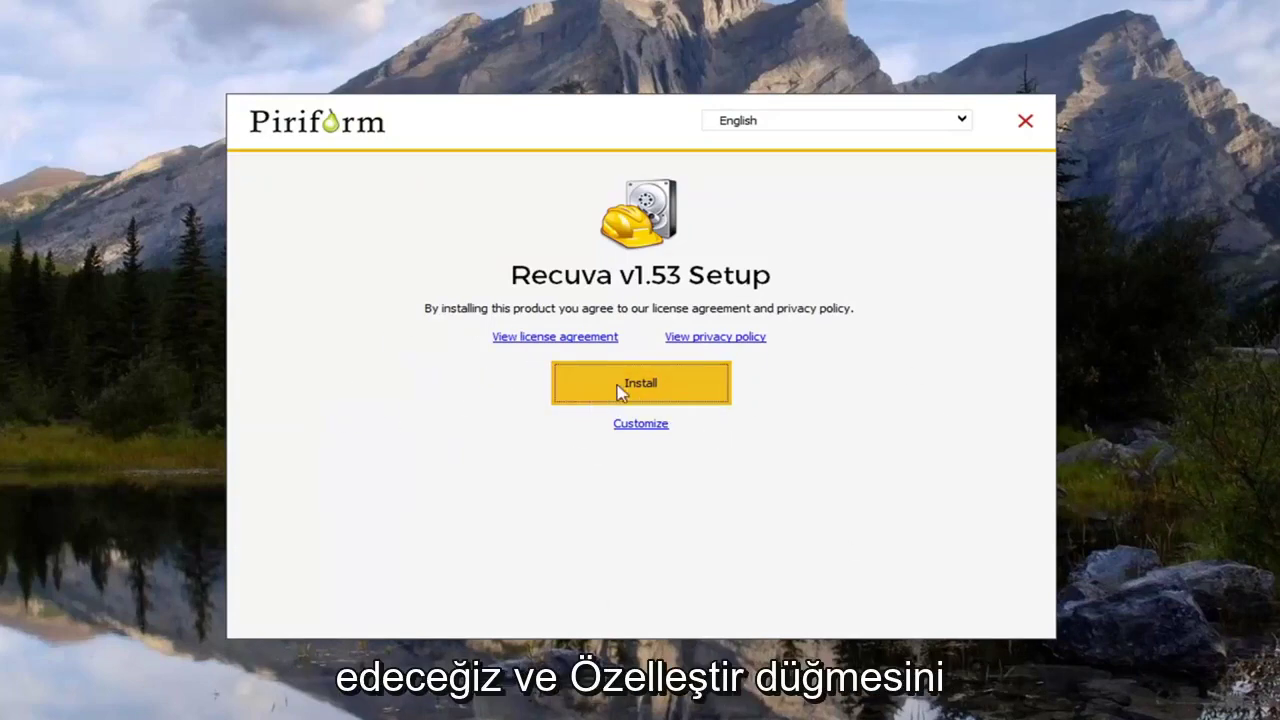
{"action": "left_click", "coordinate": [628, 430]}
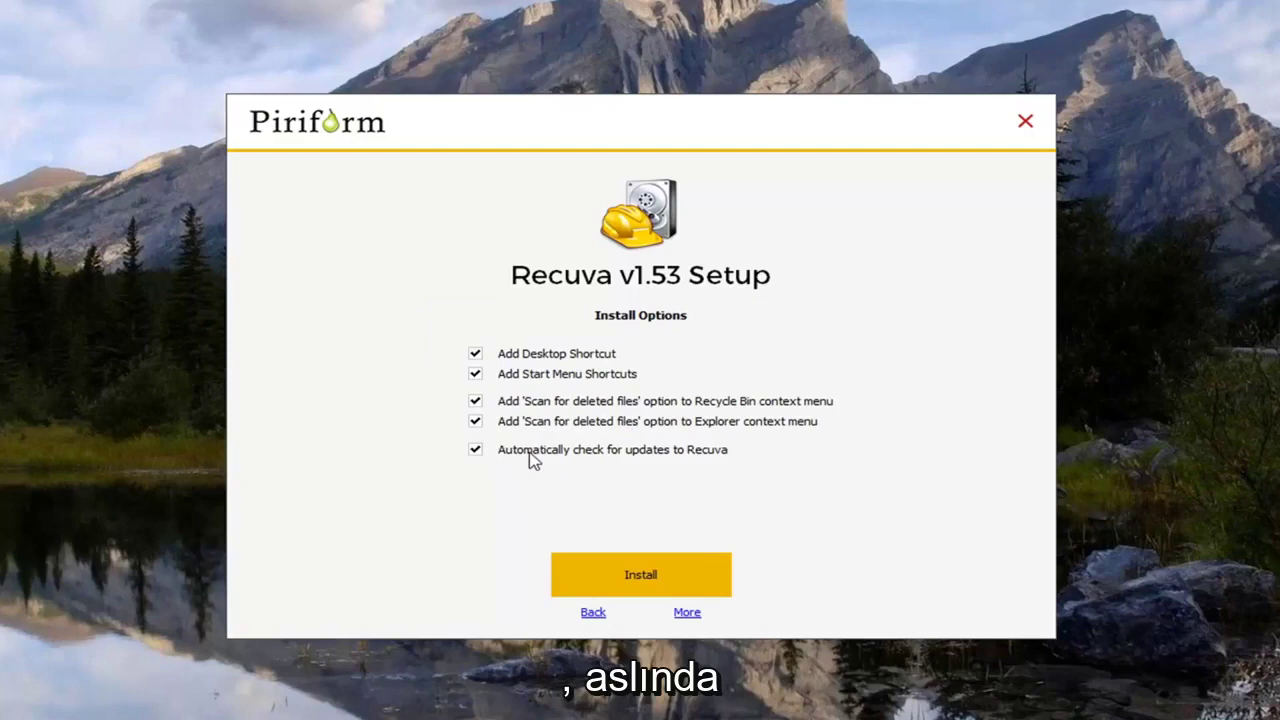
{"action": "left_click", "coordinate": [536, 452]}
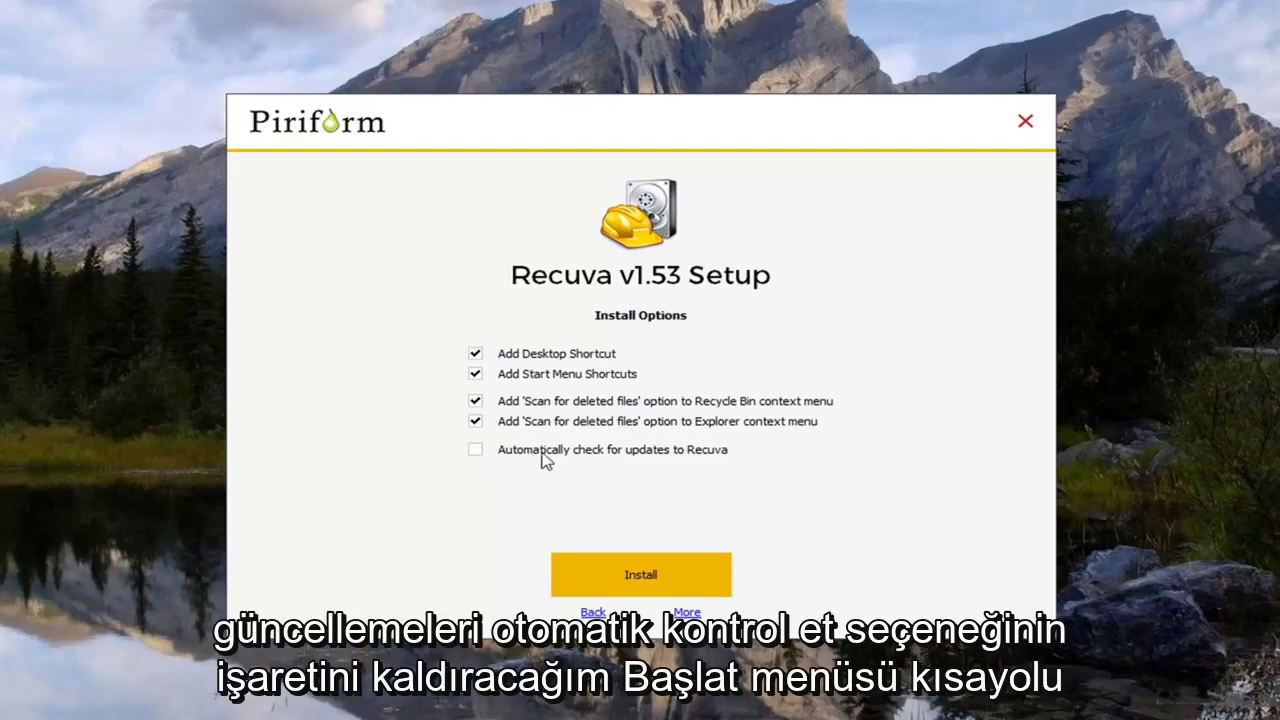
{"action": "left_click", "coordinate": [530, 376]}
{"action": "left_click", "coordinate": [532, 404]}
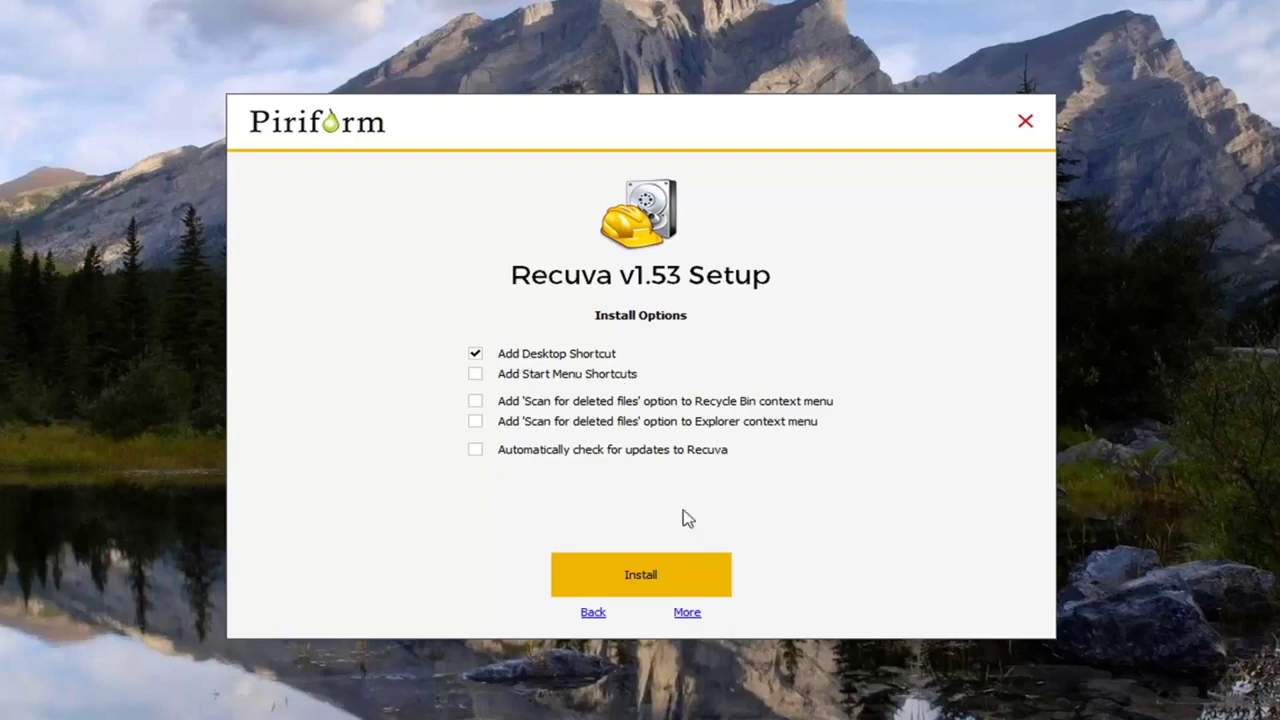
Install Recuva v1.53, skip the release notes, and run it.
{"action": "left_click", "coordinate": [625, 576]}
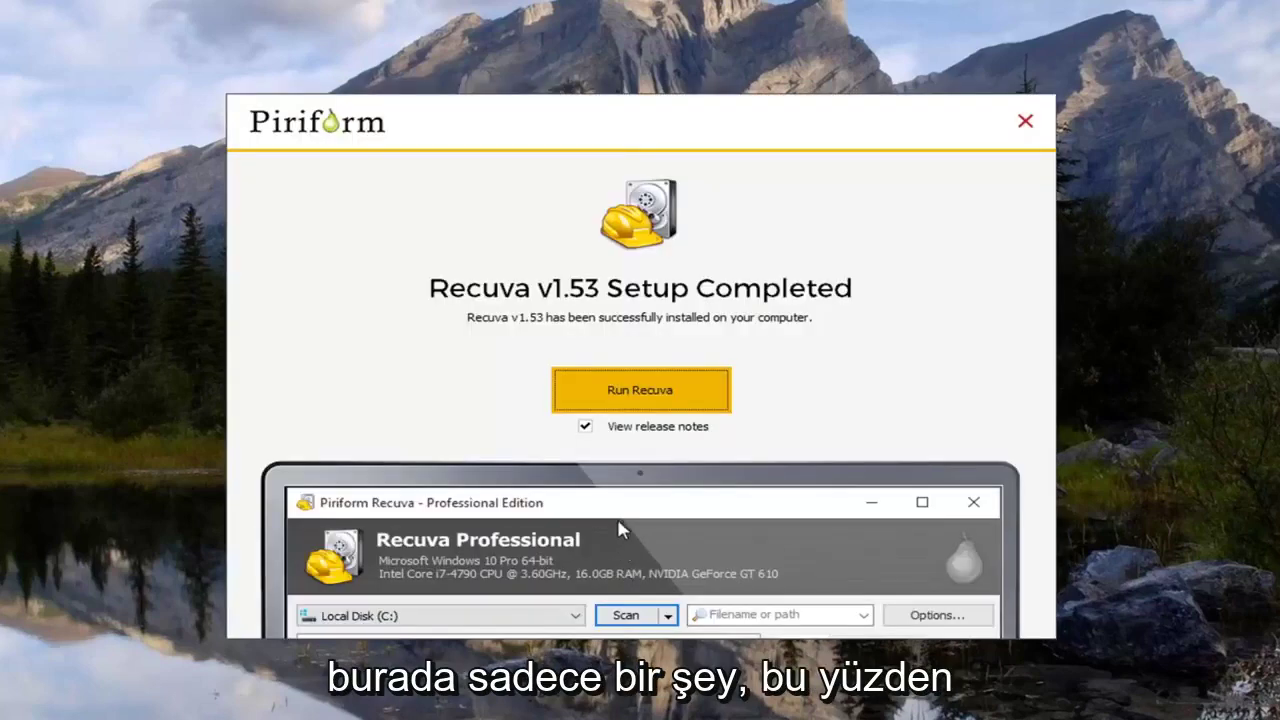
{"action": "left_click", "coordinate": [594, 425]}
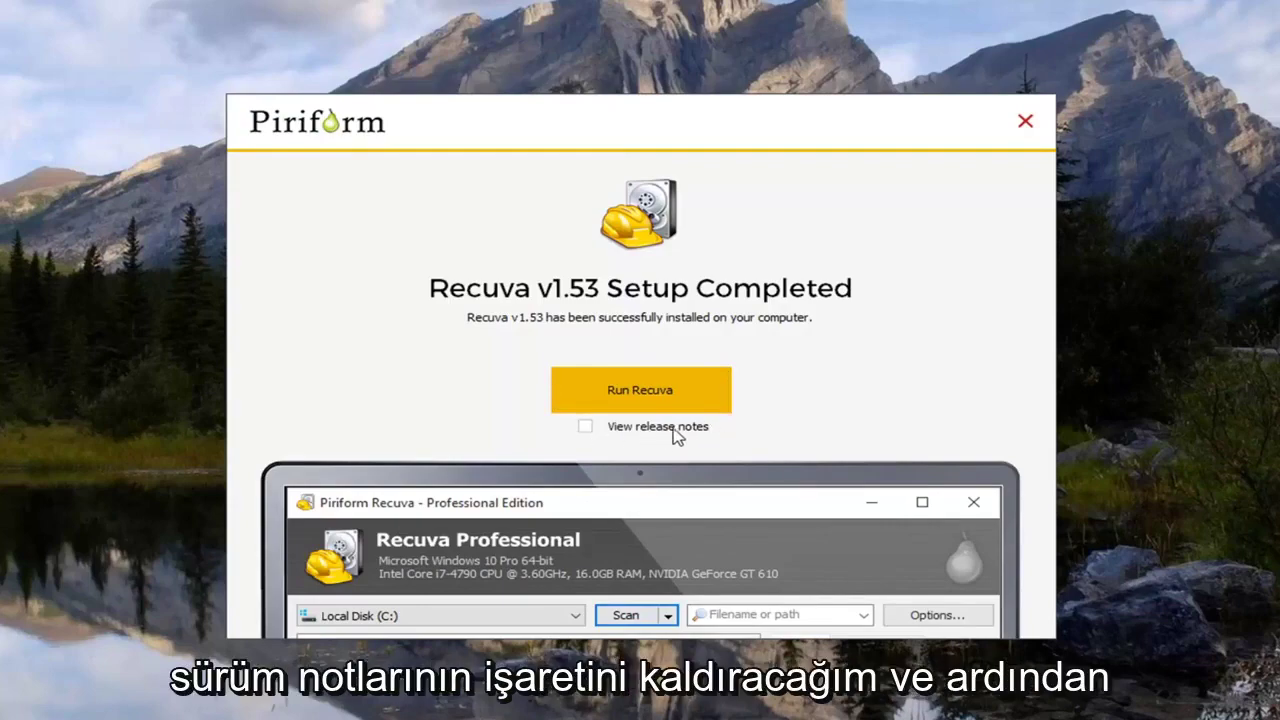
{"action": "left_click", "coordinate": [650, 392]}
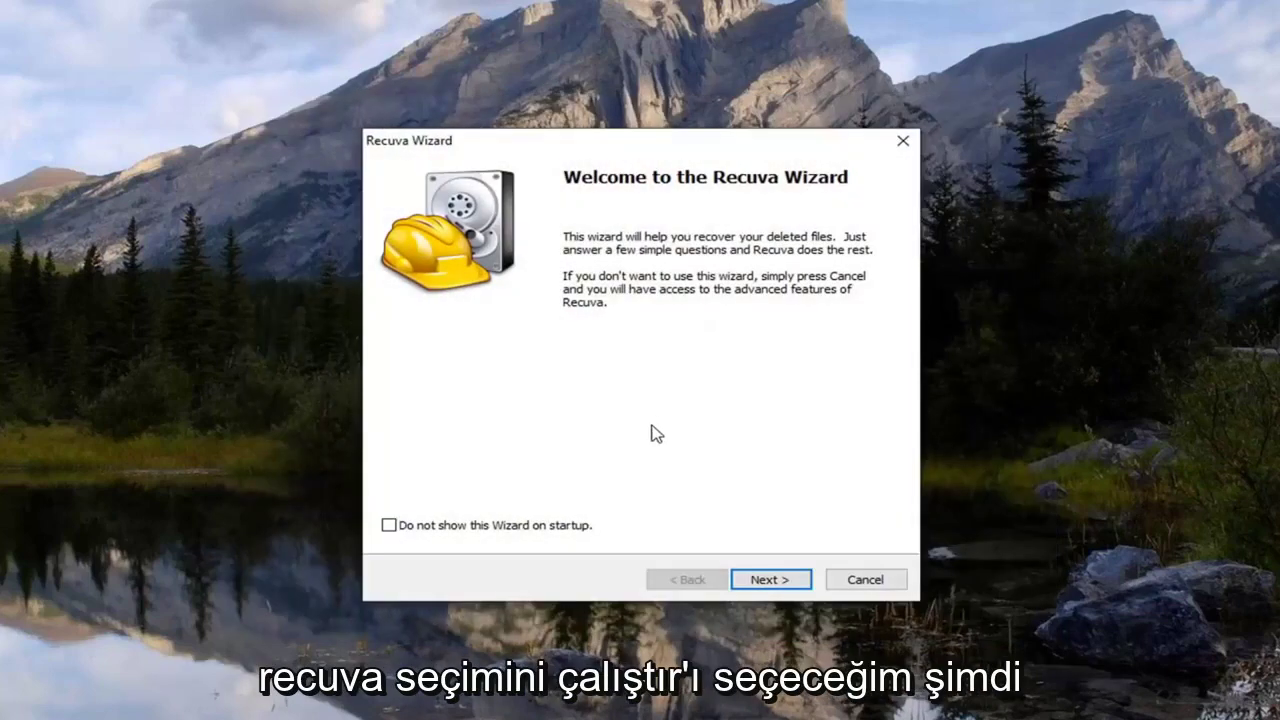
Keep all file types in the wizard and choose to scan a specific location.
{"action": "left_click", "coordinate": [766, 584]}
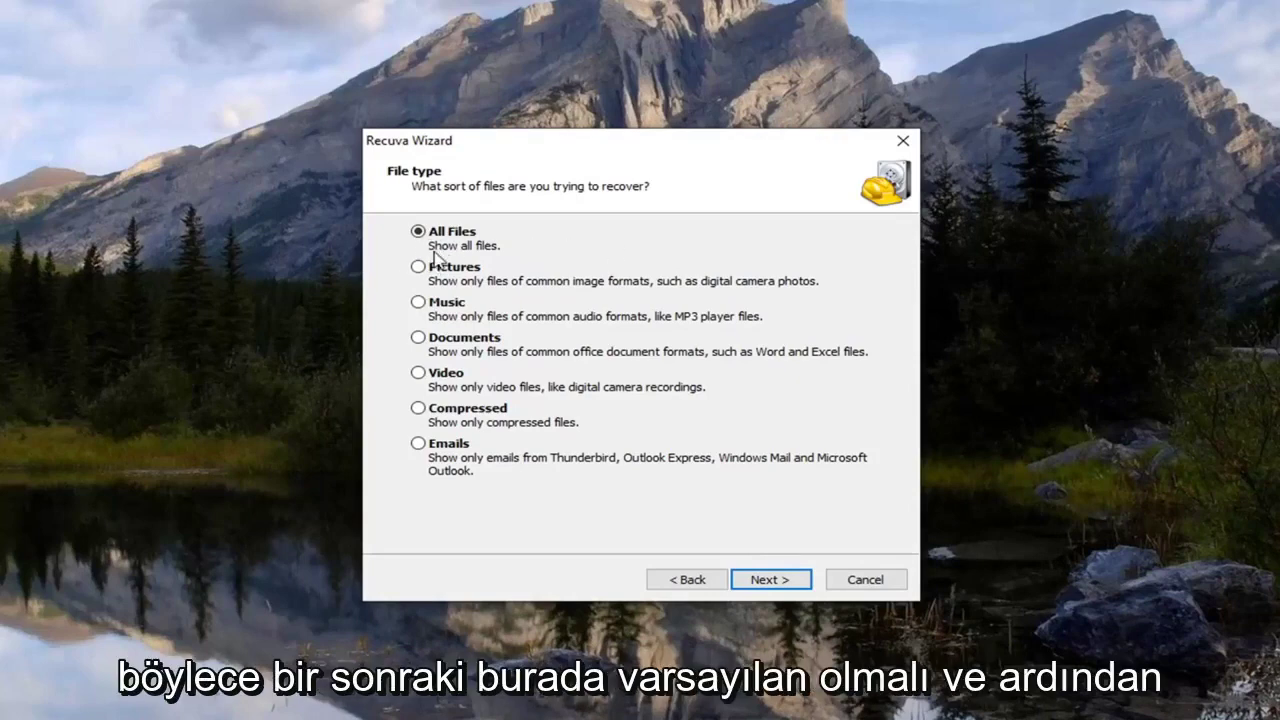
{"action": "left_click", "coordinate": [754, 590]}
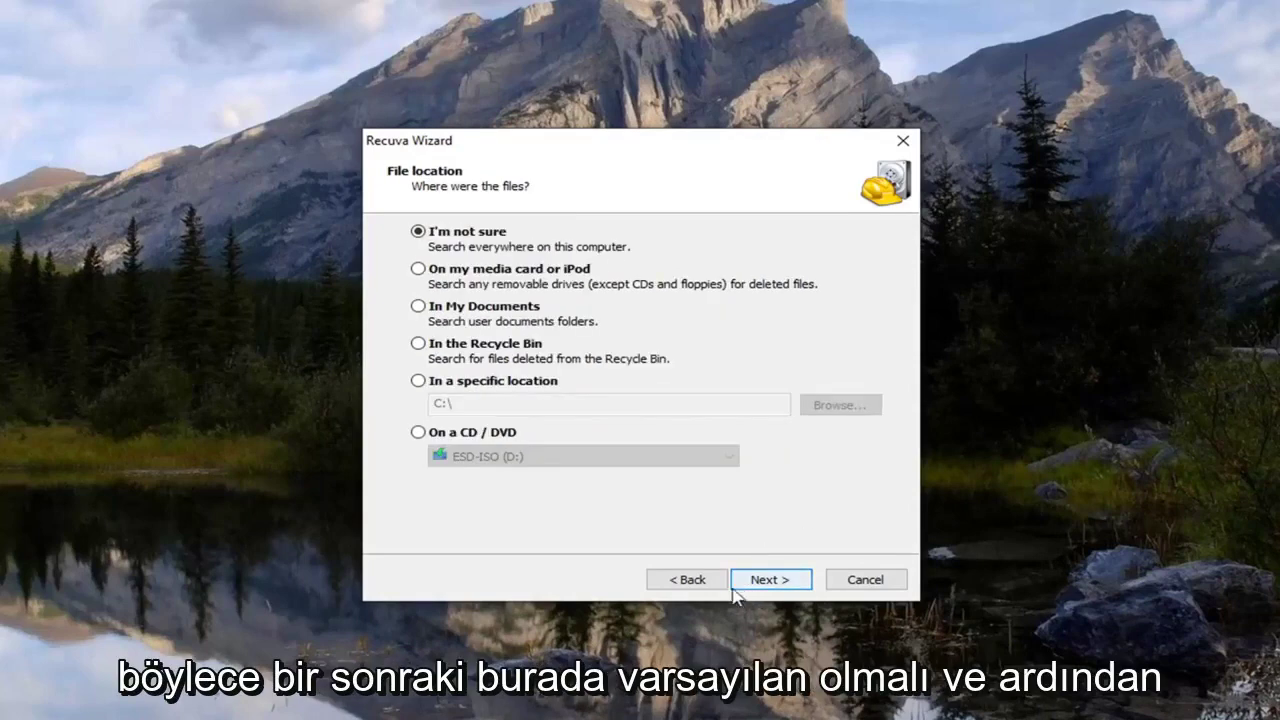
{"action": "left_click", "coordinate": [417, 381]}
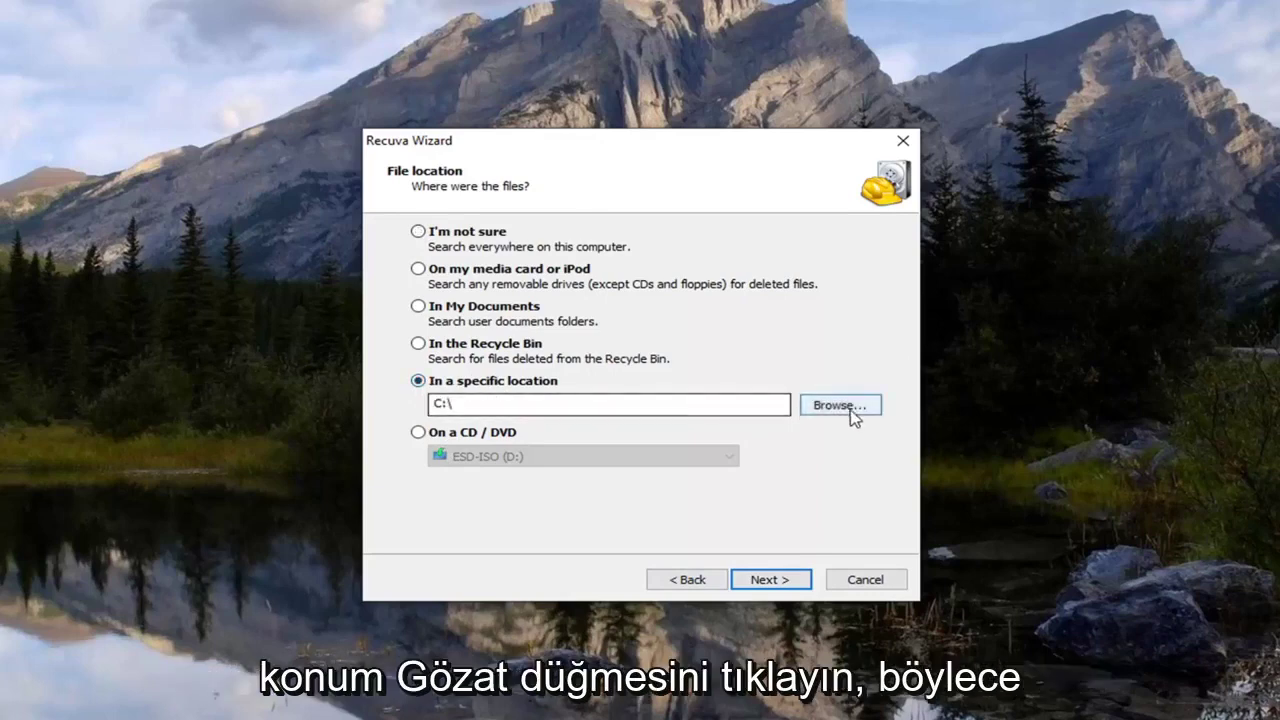
{"action": "left_click", "coordinate": [848, 416]}
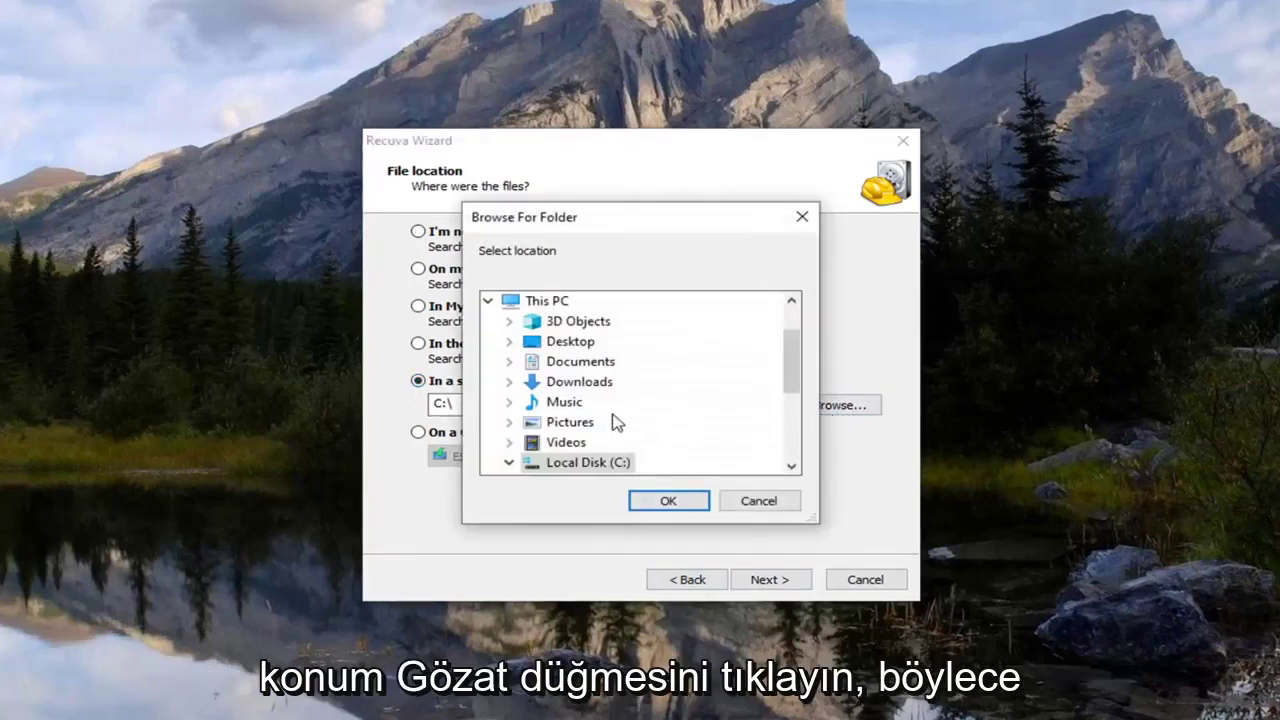
Expand the folder browser from Local Disk (C:) through Users to the MDTech folder.
{"action": "left_click", "coordinate": [585, 462]}
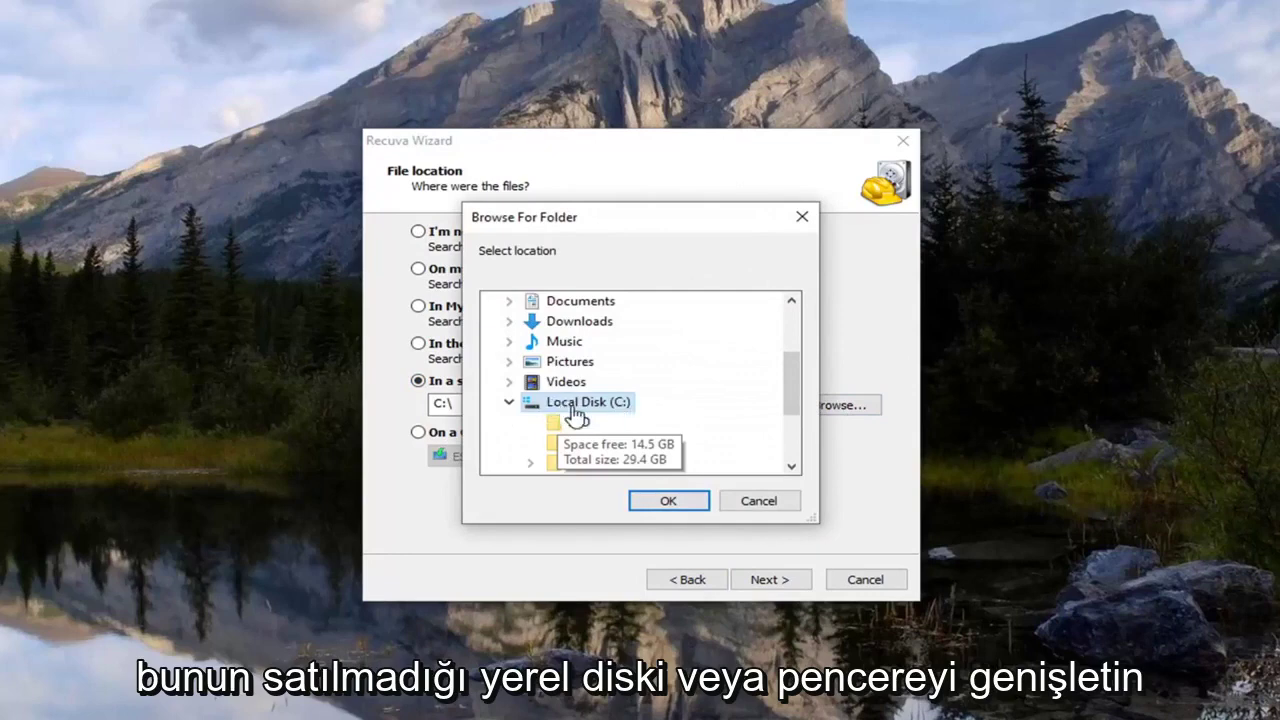
{"action": "scroll", "coordinate": [630, 425], "scroll_direction": "down", "scroll_amount": 1}
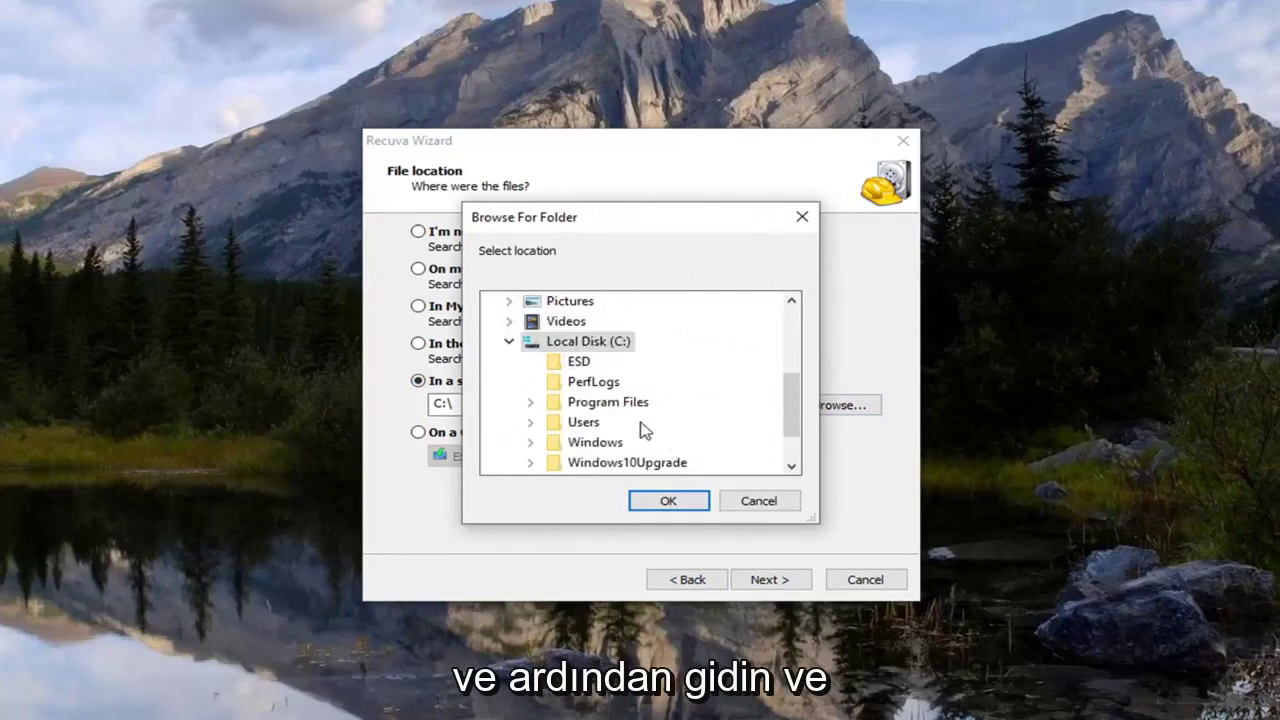
{"action": "scroll", "coordinate": [640, 425], "scroll_direction": "down", "scroll_amount": 1}
{"action": "double_click", "coordinate": [571, 366]}
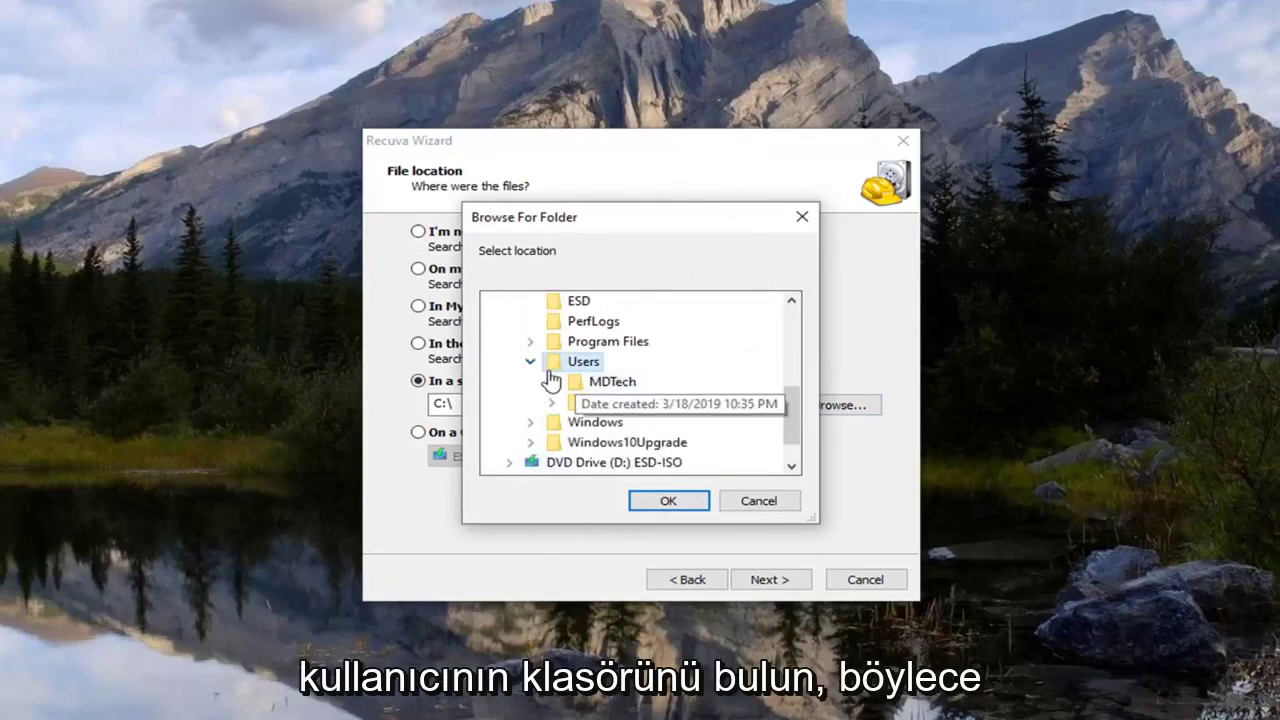
{"action": "double_click", "coordinate": [605, 383]}
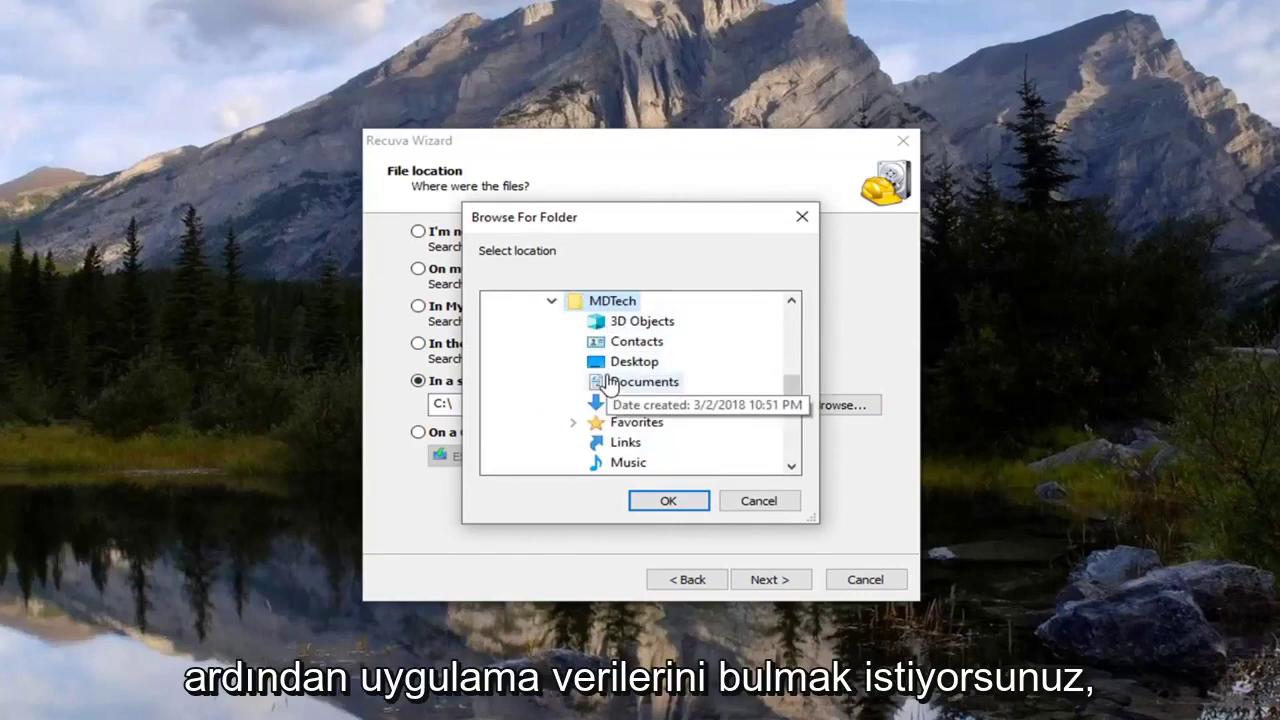
{"action": "scroll", "coordinate": [652, 398], "scroll_direction": "down", "scroll_amount": 1}
{"action": "scroll", "coordinate": [654, 396], "scroll_direction": "down", "scroll_amount": 1}
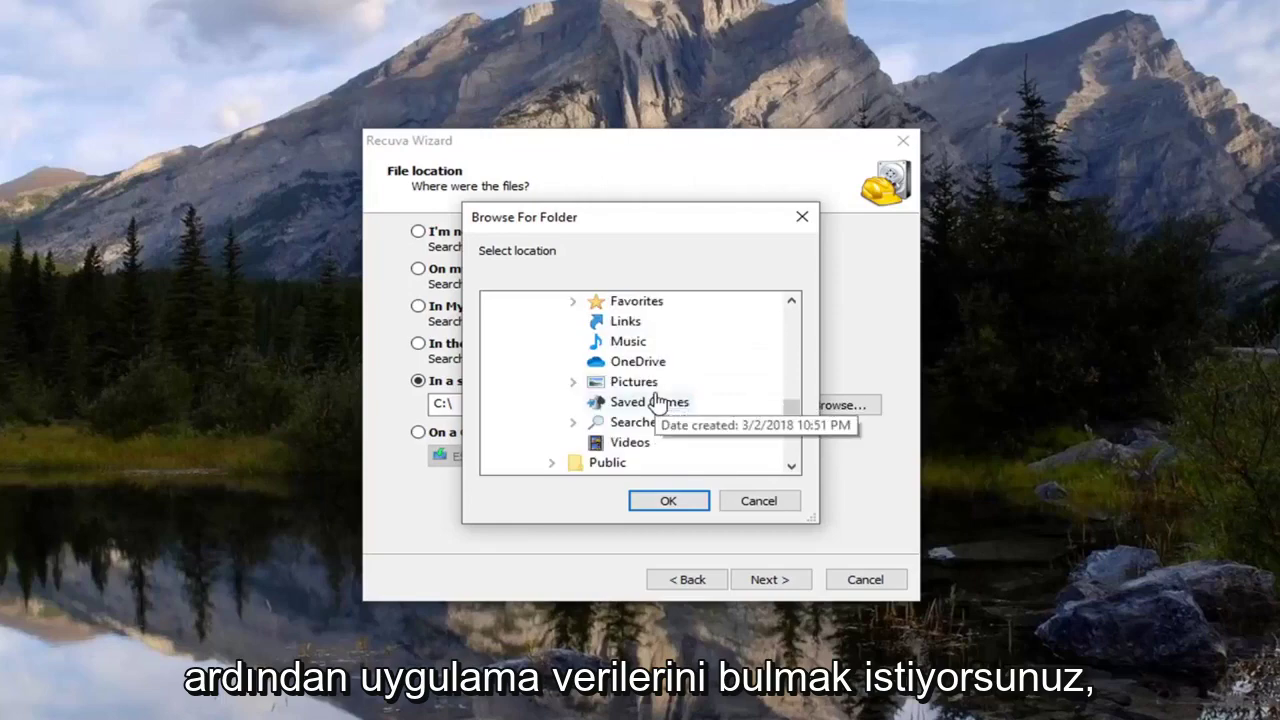
{"action": "scroll", "coordinate": [654, 400], "scroll_direction": "up", "scroll_amount": 1}
{"action": "scroll", "coordinate": [656, 403], "scroll_direction": "up", "scroll_amount": 1}
{"action": "scroll", "coordinate": [640, 370], "scroll_direction": "up", "scroll_amount": 1}
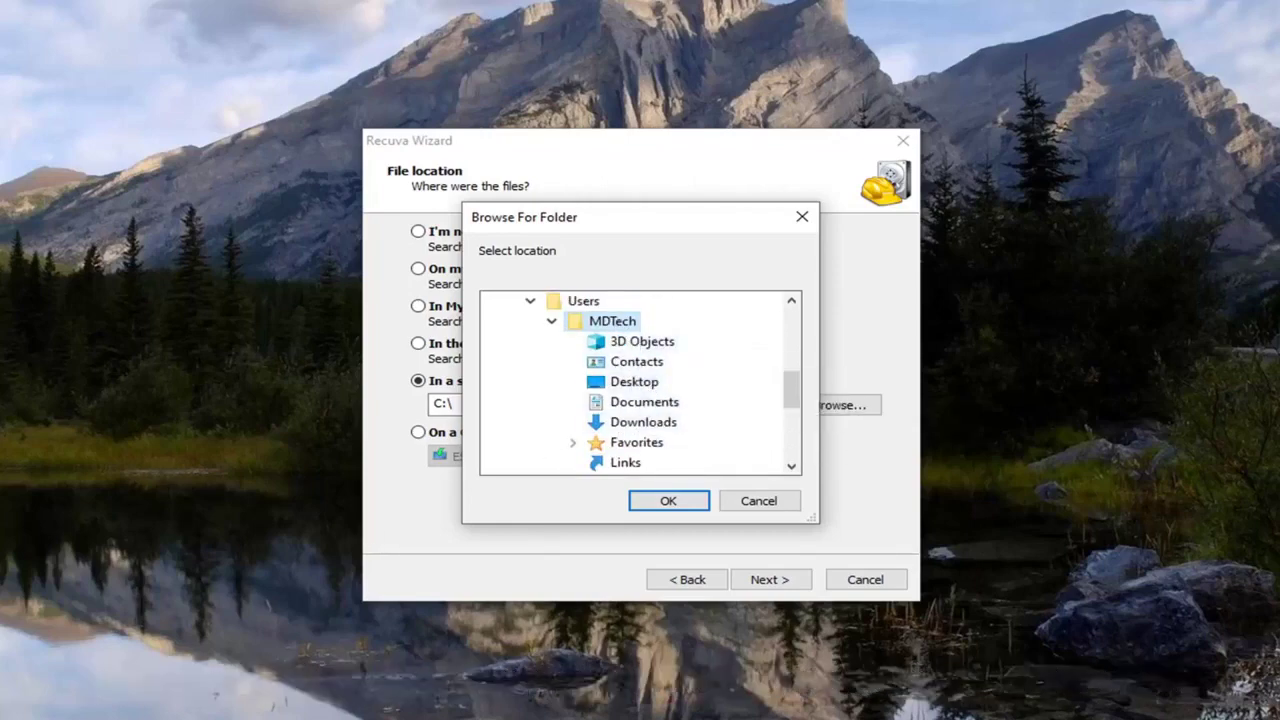
Open File Explorer and turn on Hidden items in its View options.
{"action": "key", "text": "super"}
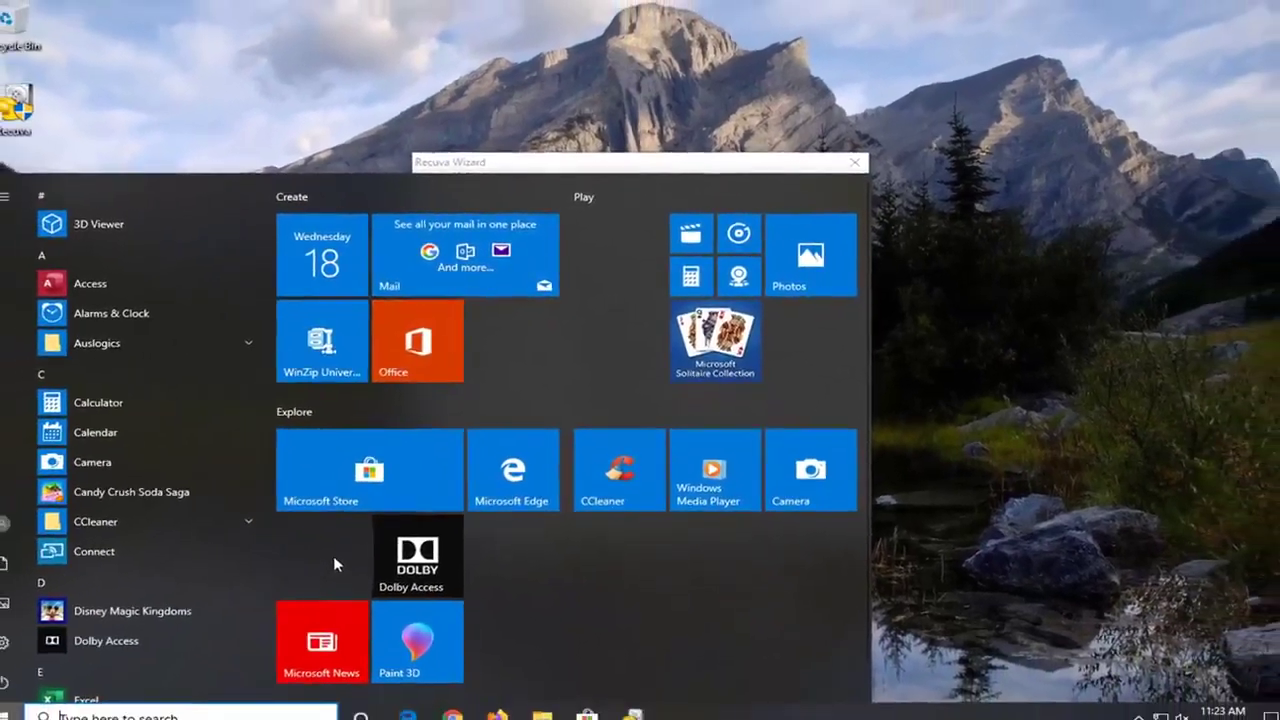
{"action": "type", "text": "file e"}
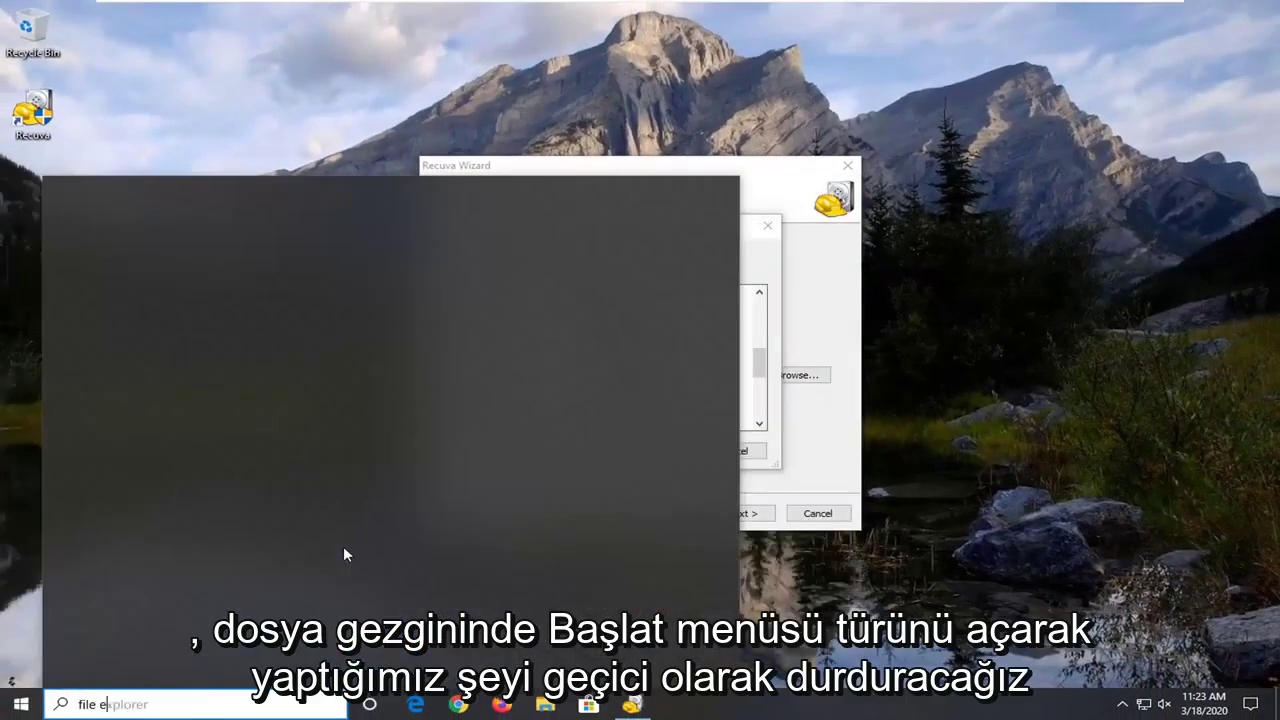
{"action": "type", "text": "xplorer"}
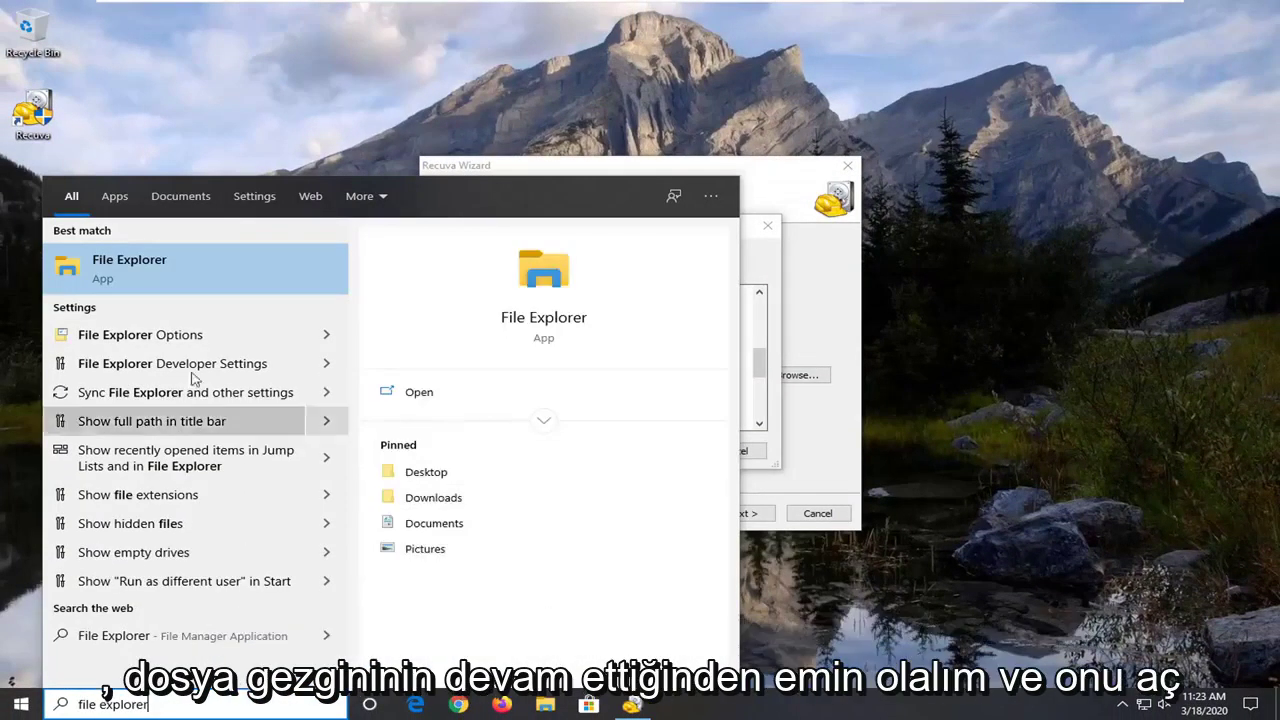
{"action": "left_click", "coordinate": [167, 279]}
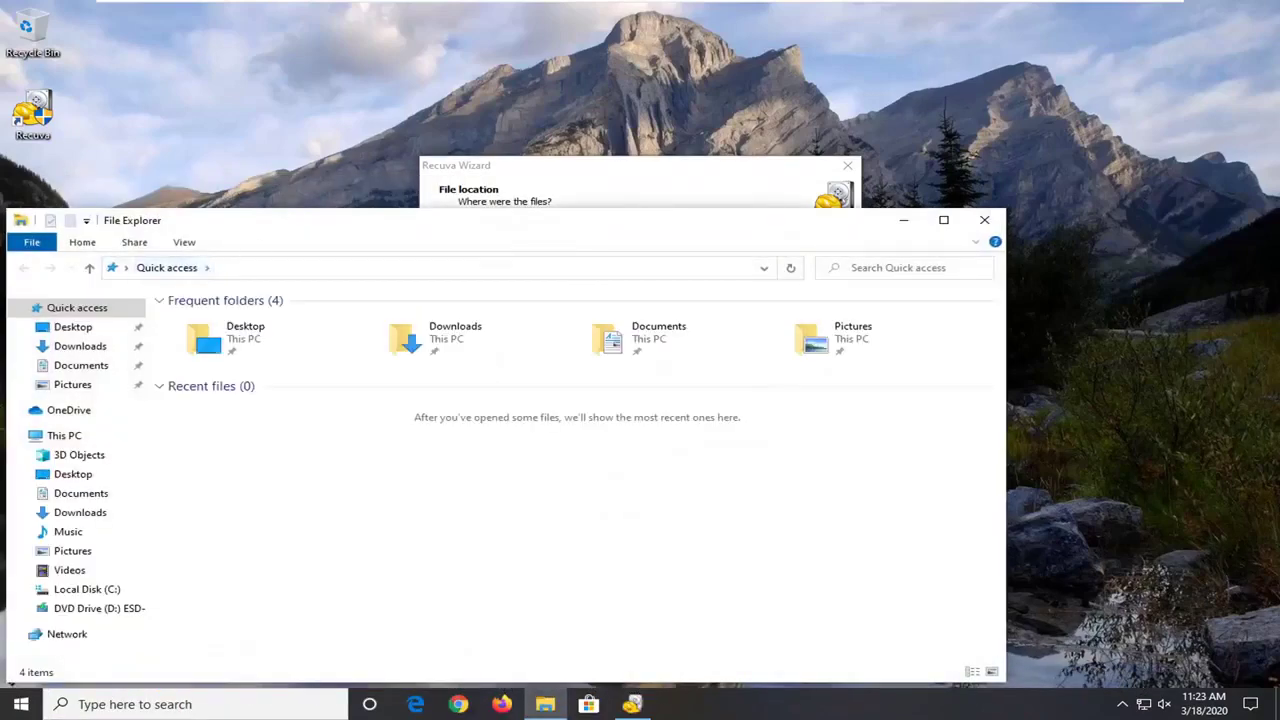
{"action": "left_click_drag", "start_coordinate": [397, 228], "coordinate": [563, 128]}
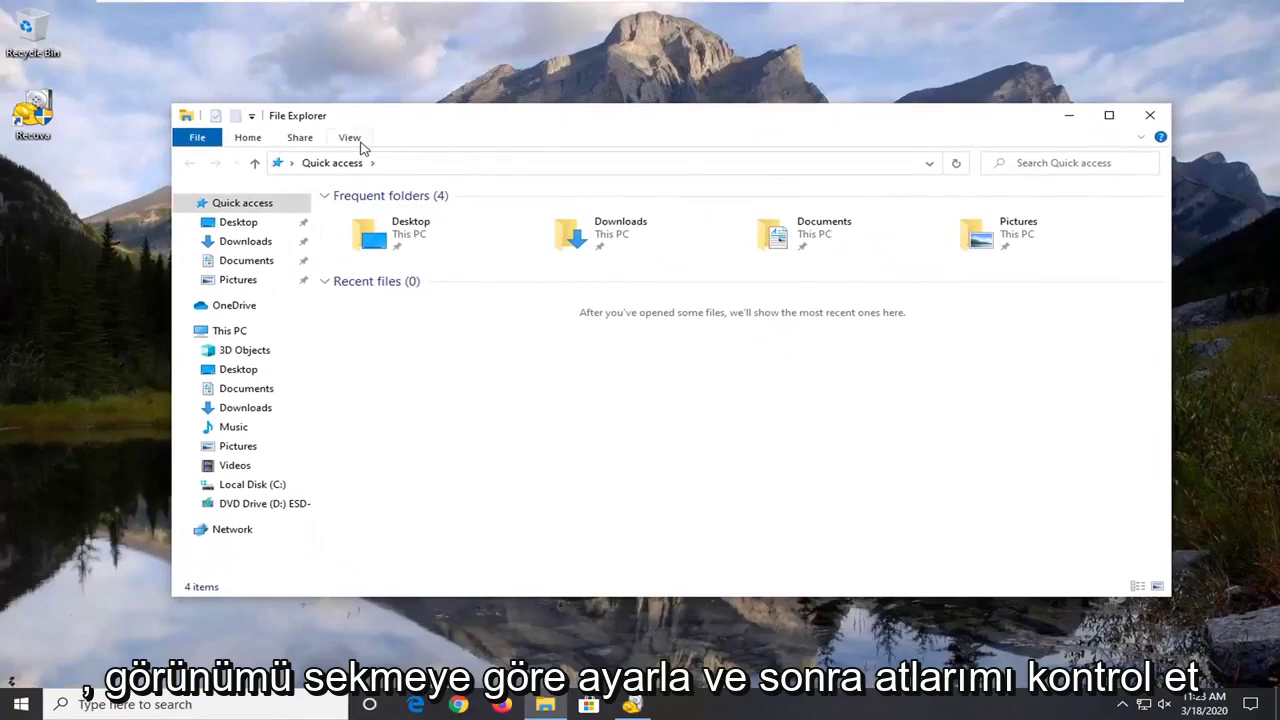
{"action": "left_click", "coordinate": [352, 139]}
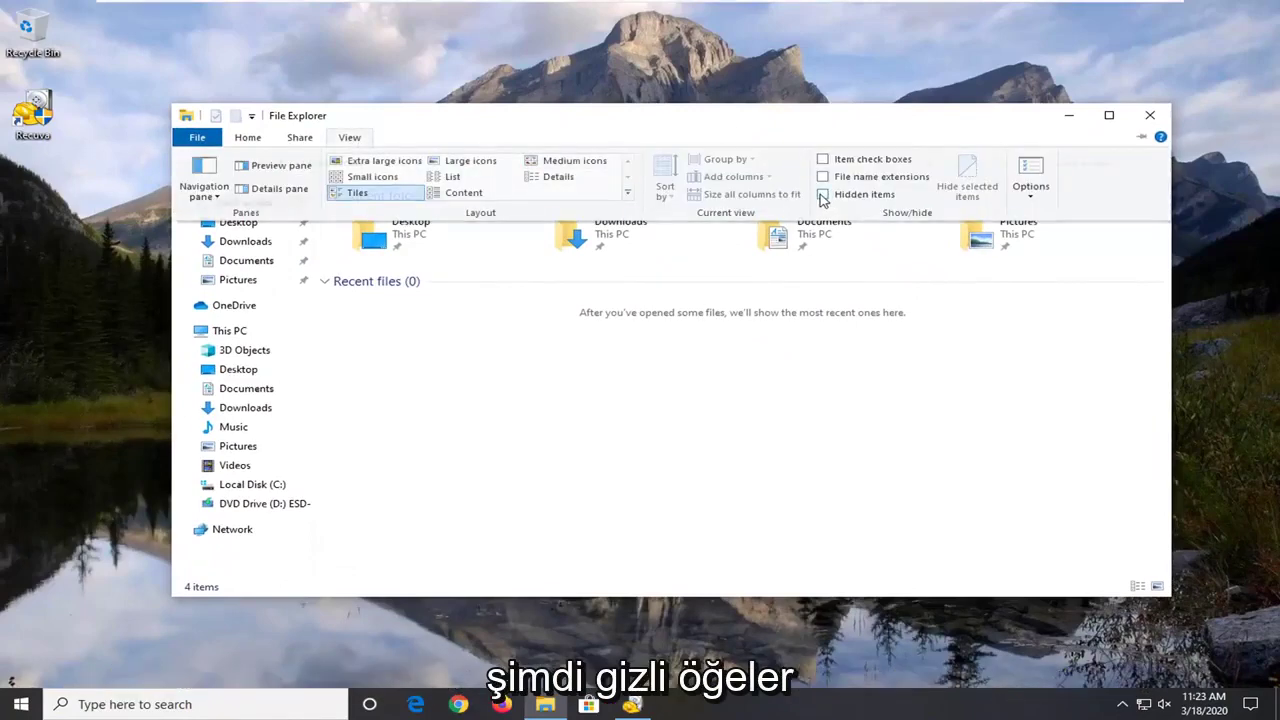
{"action": "left_click", "coordinate": [823, 195]}
Close File Explorer, refresh the MDTech folder in Recuva's browser, then dismiss the browser.
{"action": "left_click", "coordinate": [1150, 115]}
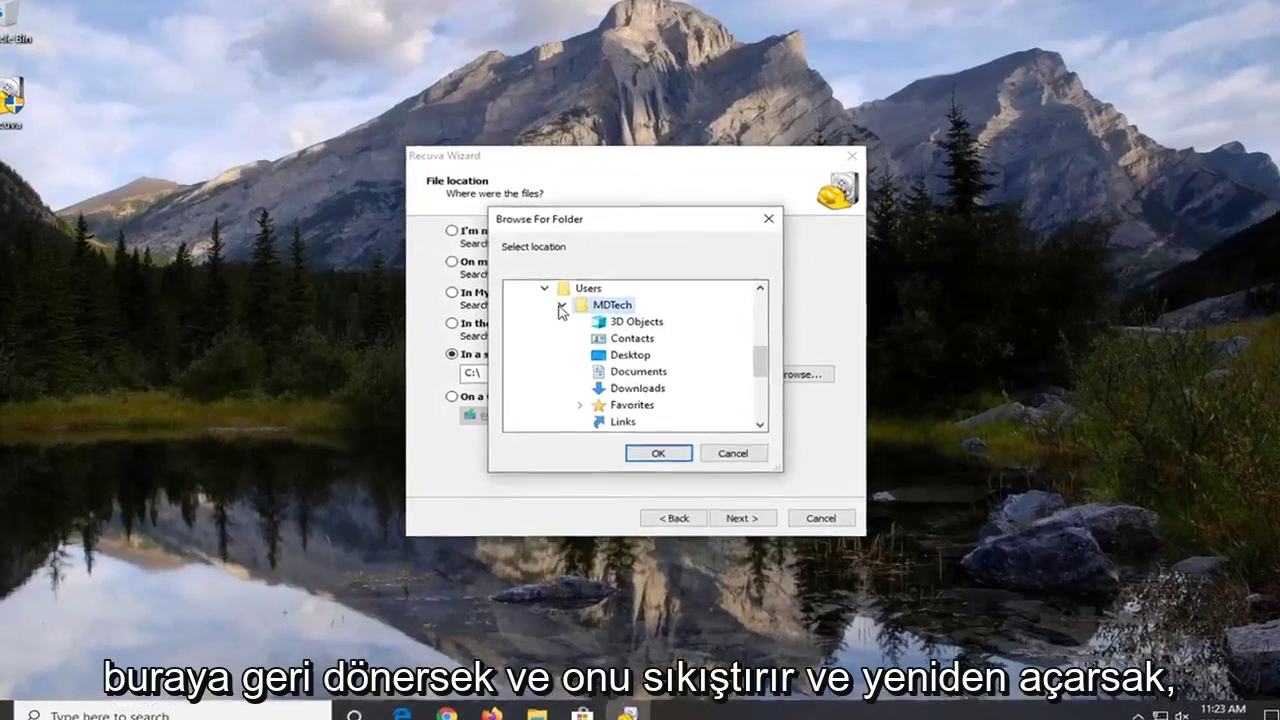
{"action": "left_click", "coordinate": [567, 311]}
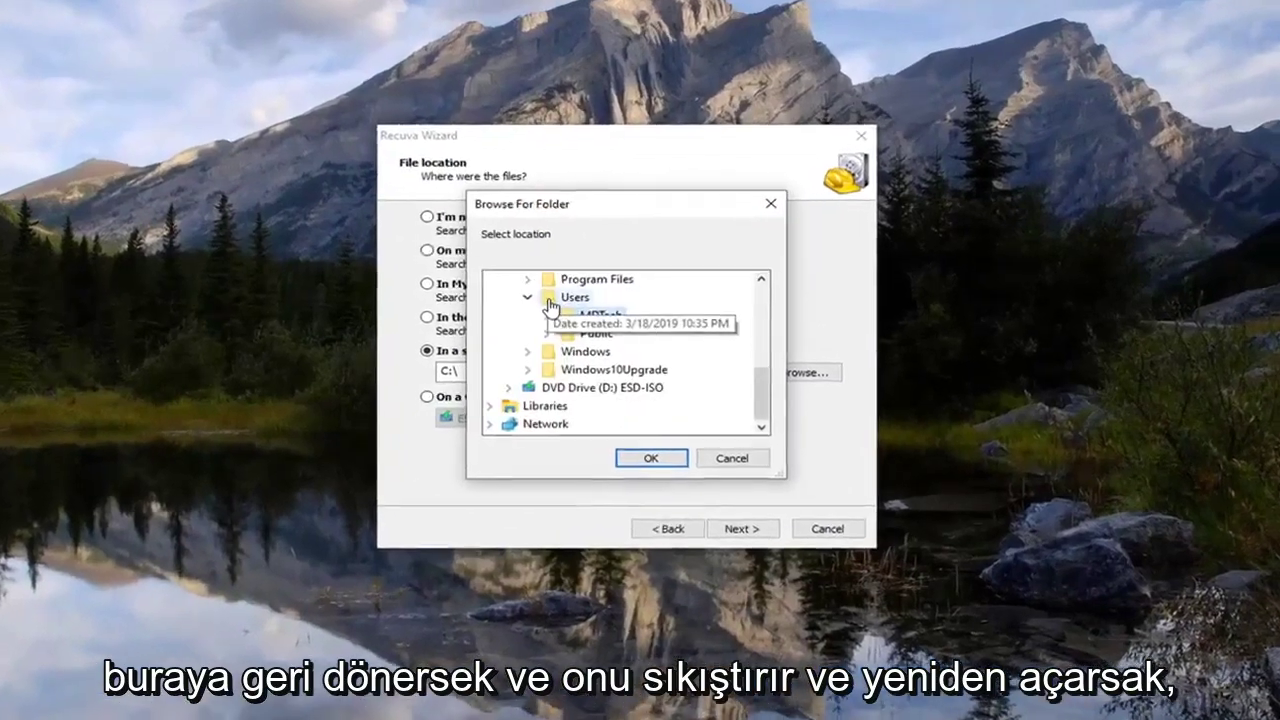
{"action": "left_click", "coordinate": [567, 311]}
{"action": "scroll", "coordinate": [700, 337], "scroll_direction": "down", "scroll_amount": 3}
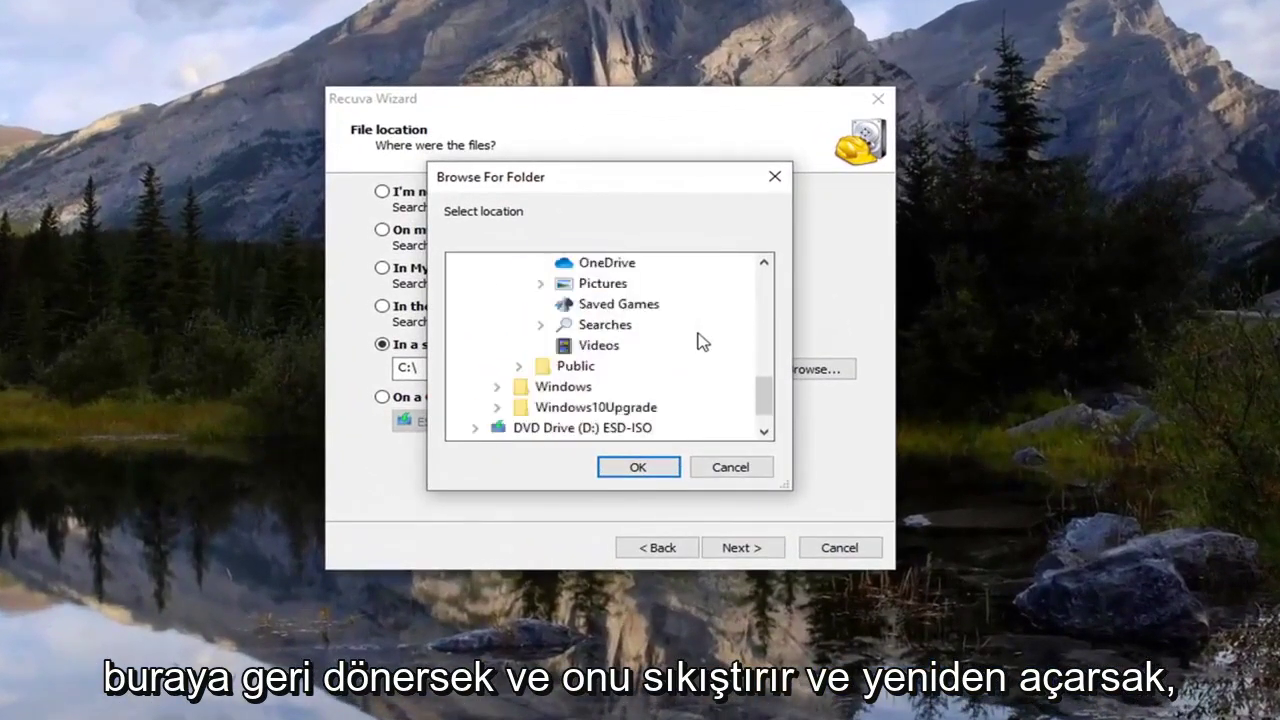
{"action": "scroll", "coordinate": [700, 340], "scroll_direction": "down", "scroll_amount": 1}
{"action": "scroll", "coordinate": [688, 345], "scroll_direction": "up", "scroll_amount": 4}
{"action": "scroll", "coordinate": [675, 348], "scroll_direction": "up", "scroll_amount": 1}
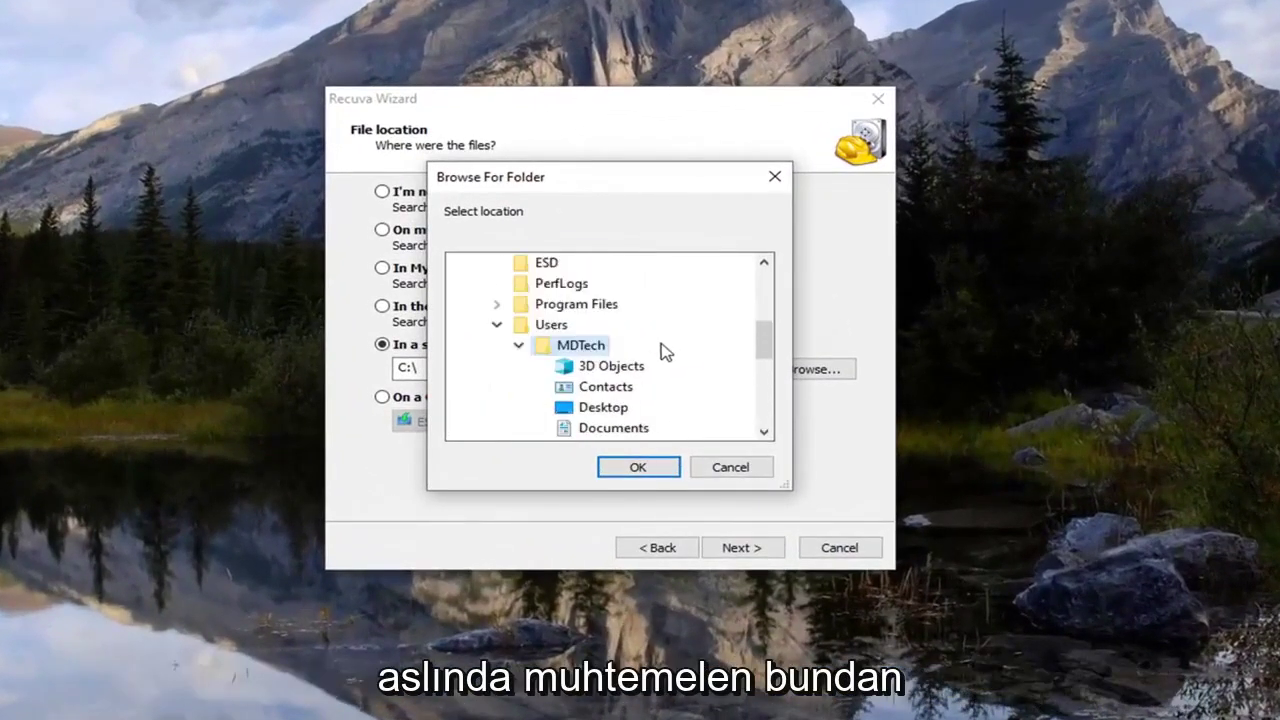
{"action": "scroll", "coordinate": [666, 355], "scroll_direction": "up", "scroll_amount": 5}
{"action": "scroll", "coordinate": [665, 408], "scroll_direction": "down", "scroll_amount": 2}
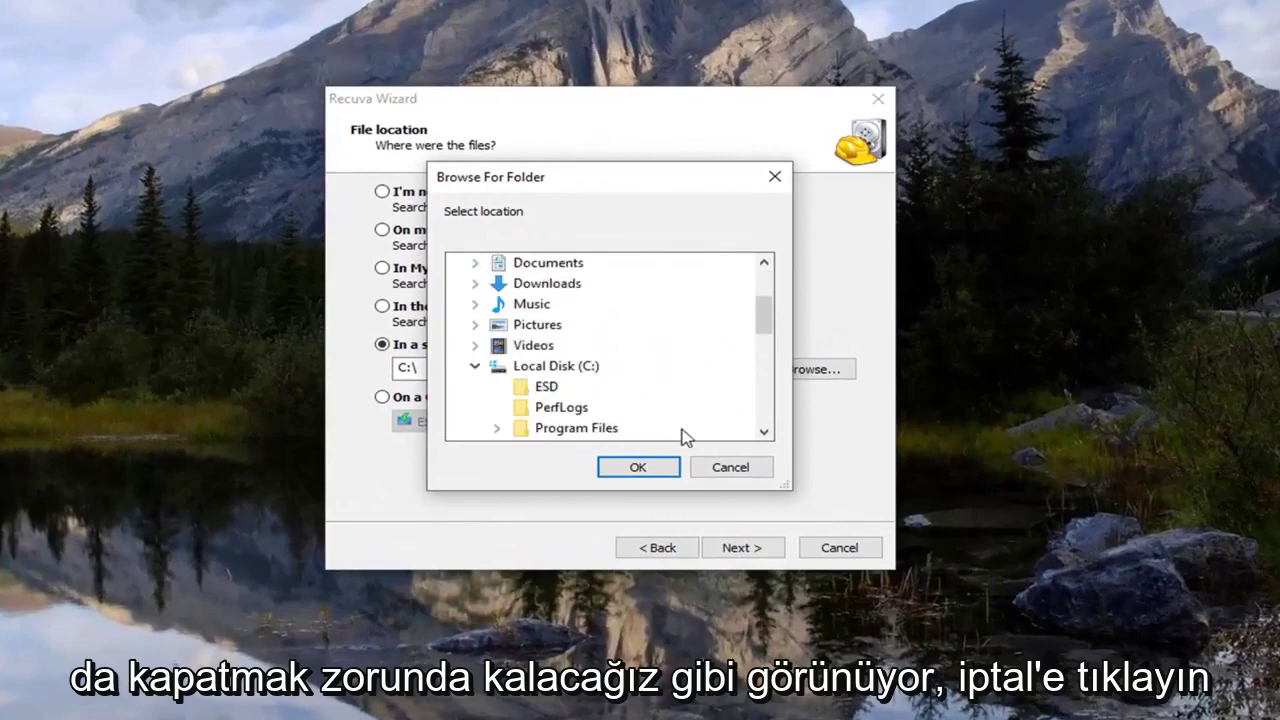
{"action": "left_click", "coordinate": [733, 470]}
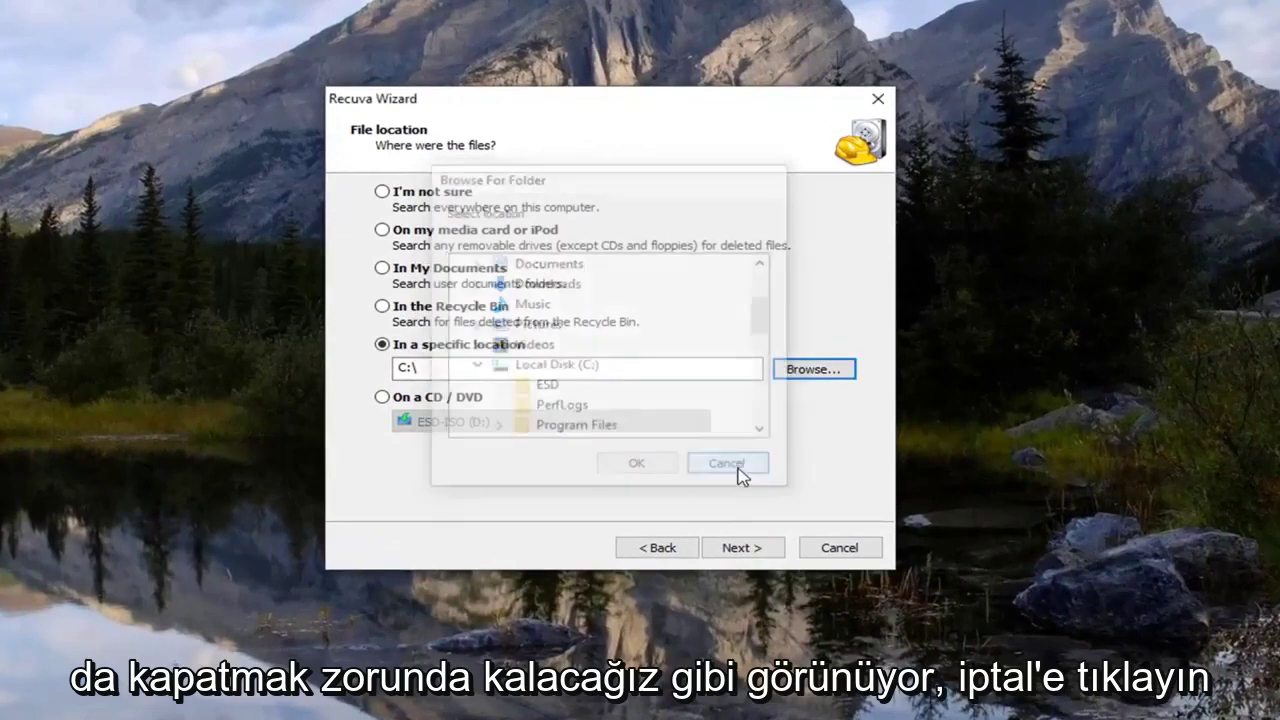
Set the scan location to C:\Users\MDTech\AppData\Local\Google.
{"action": "left_click", "coordinate": [811, 372]}
{"action": "scroll", "coordinate": [622, 360], "scroll_direction": "down", "scroll_amount": 2}
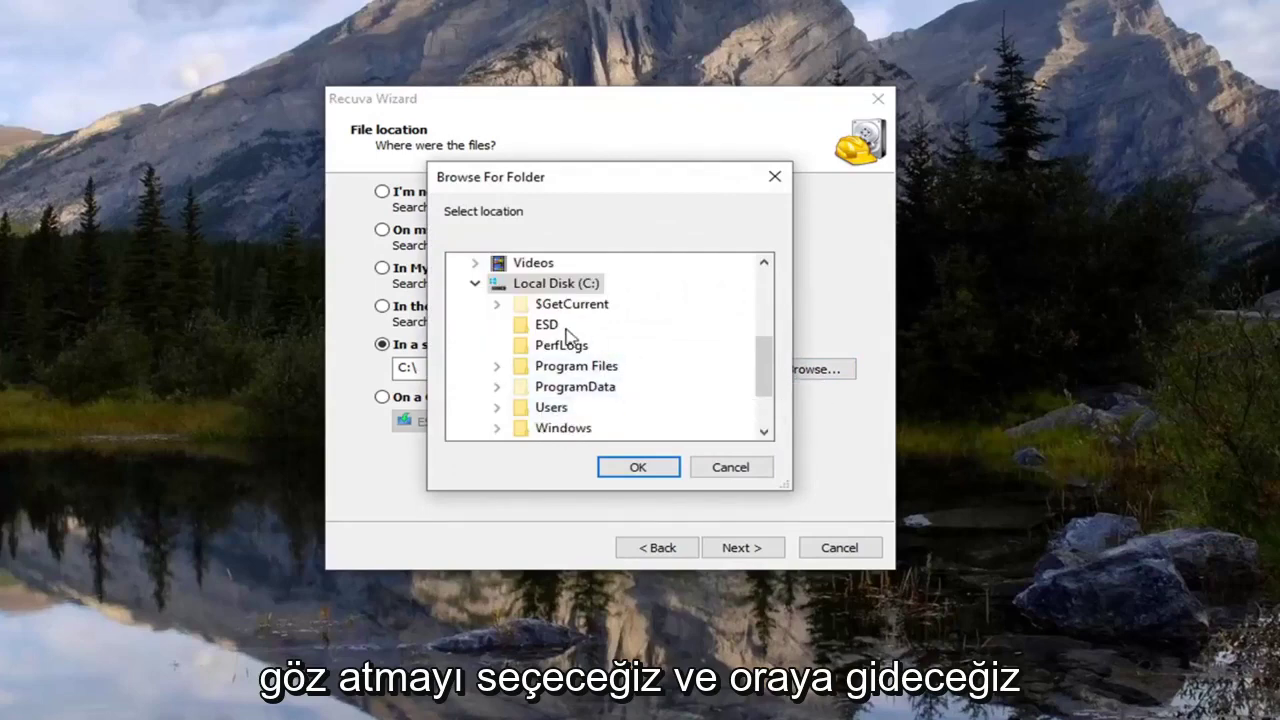
{"action": "scroll", "coordinate": [566, 338], "scroll_direction": "down", "scroll_amount": 1}
{"action": "scroll", "coordinate": [545, 380], "scroll_direction": "up", "scroll_amount": 4}
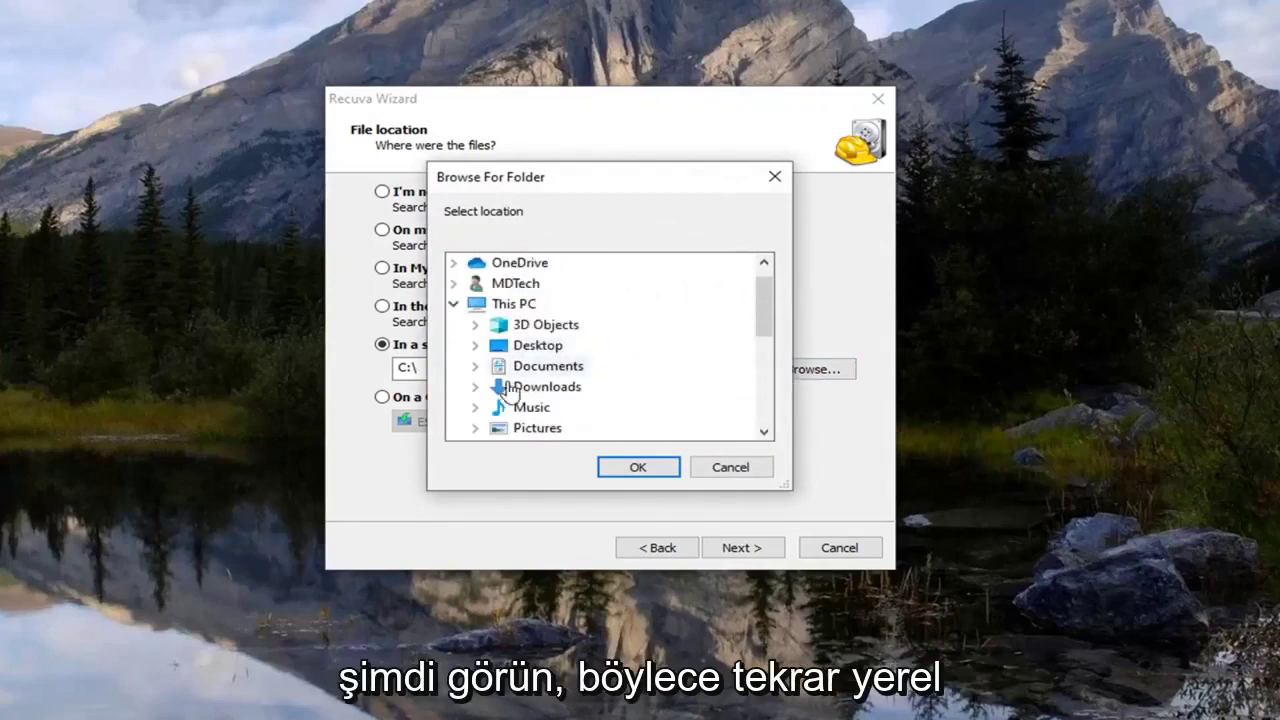
{"action": "scroll", "coordinate": [560, 400], "scroll_direction": "down", "scroll_amount": 1}
{"action": "scroll", "coordinate": [585, 390], "scroll_direction": "down", "scroll_amount": 3}
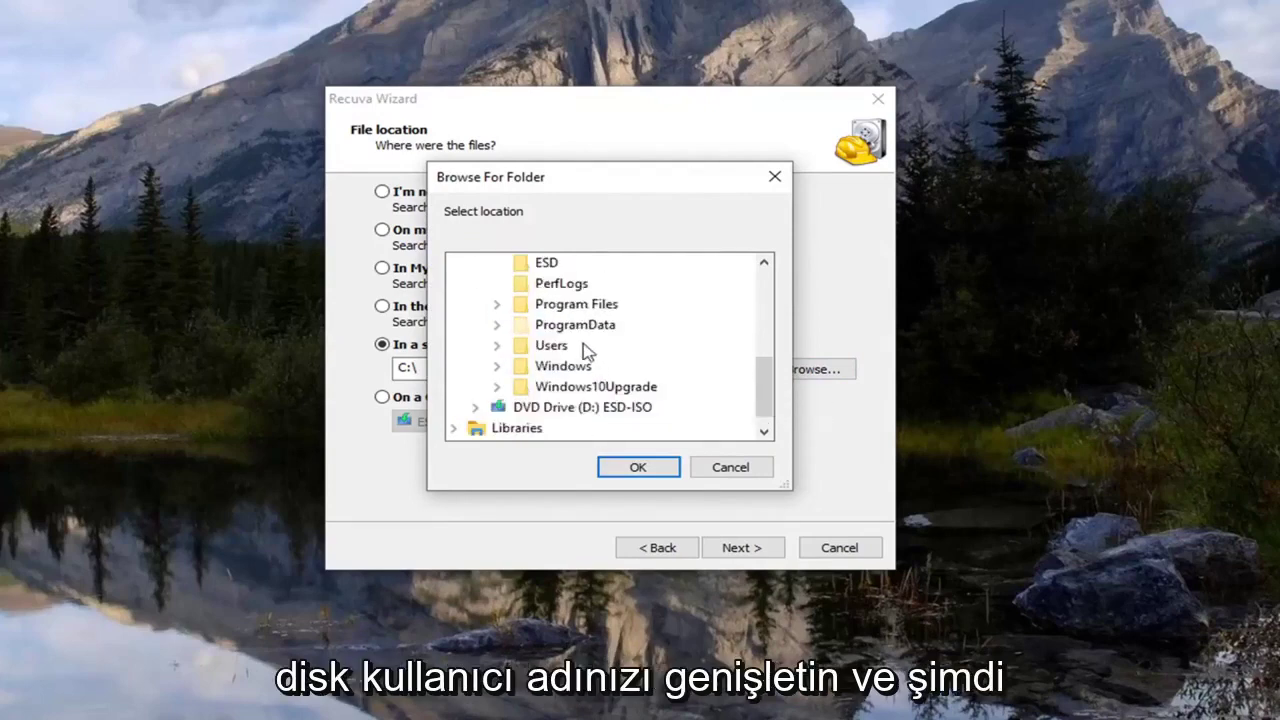
{"action": "left_click", "coordinate": [497, 346]}
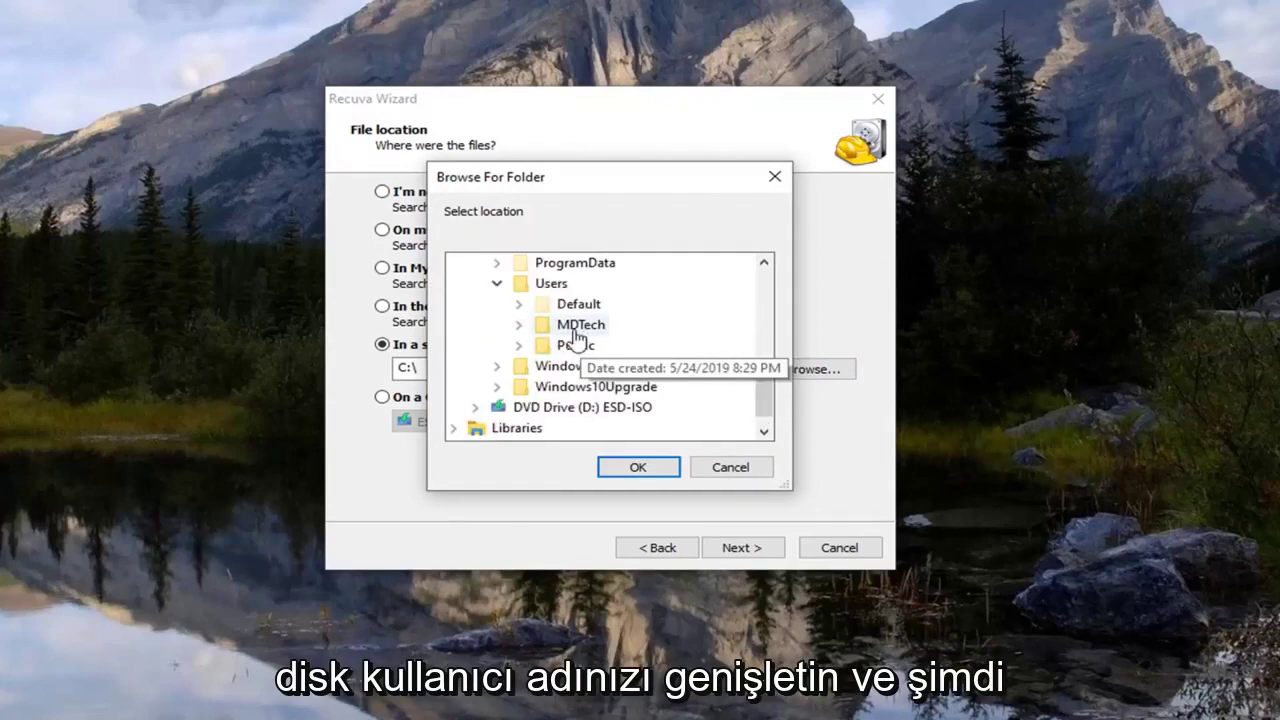
{"action": "left_click", "coordinate": [519, 325]}
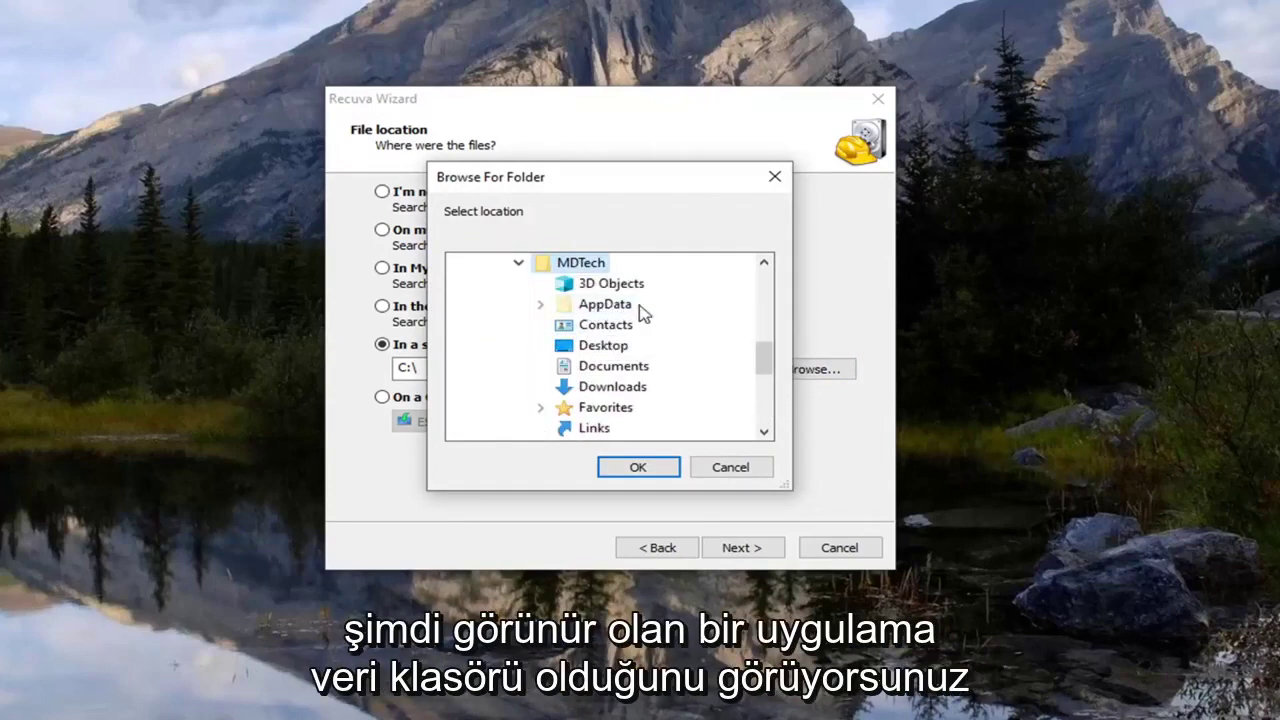
{"action": "mouse_move", "coordinate": [605, 324]}
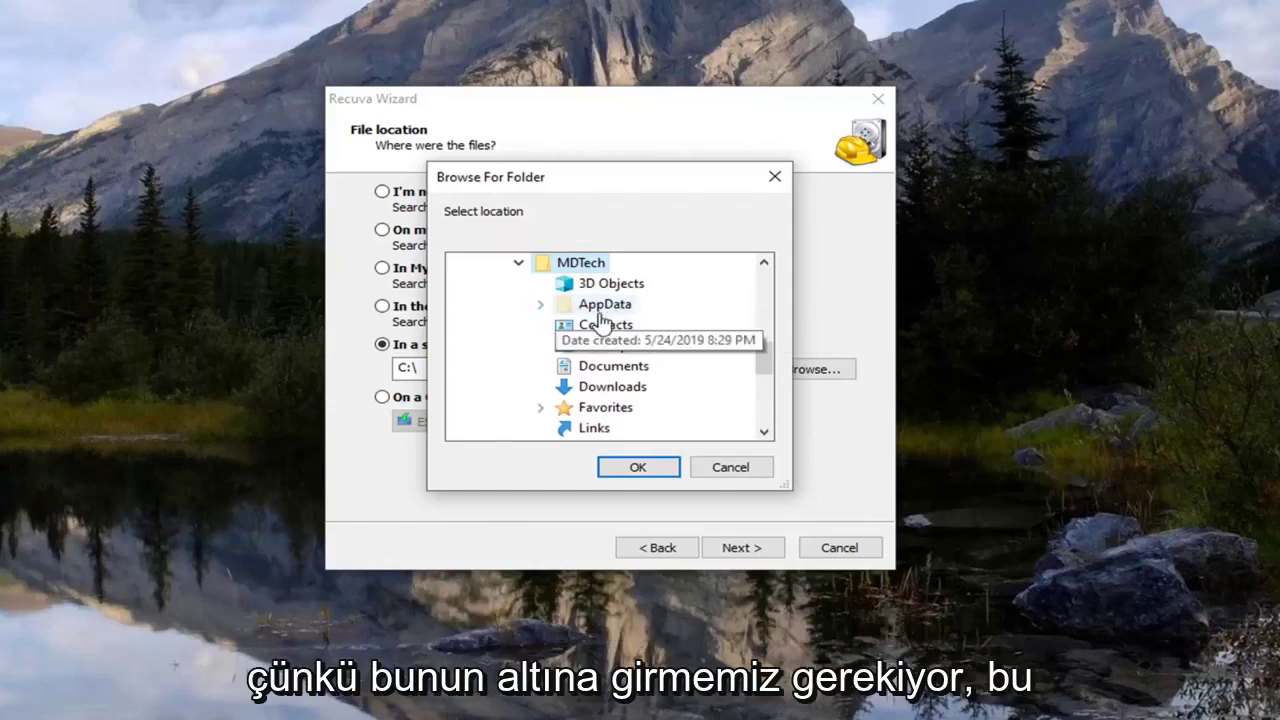
{"action": "double_click", "coordinate": [566, 310]}
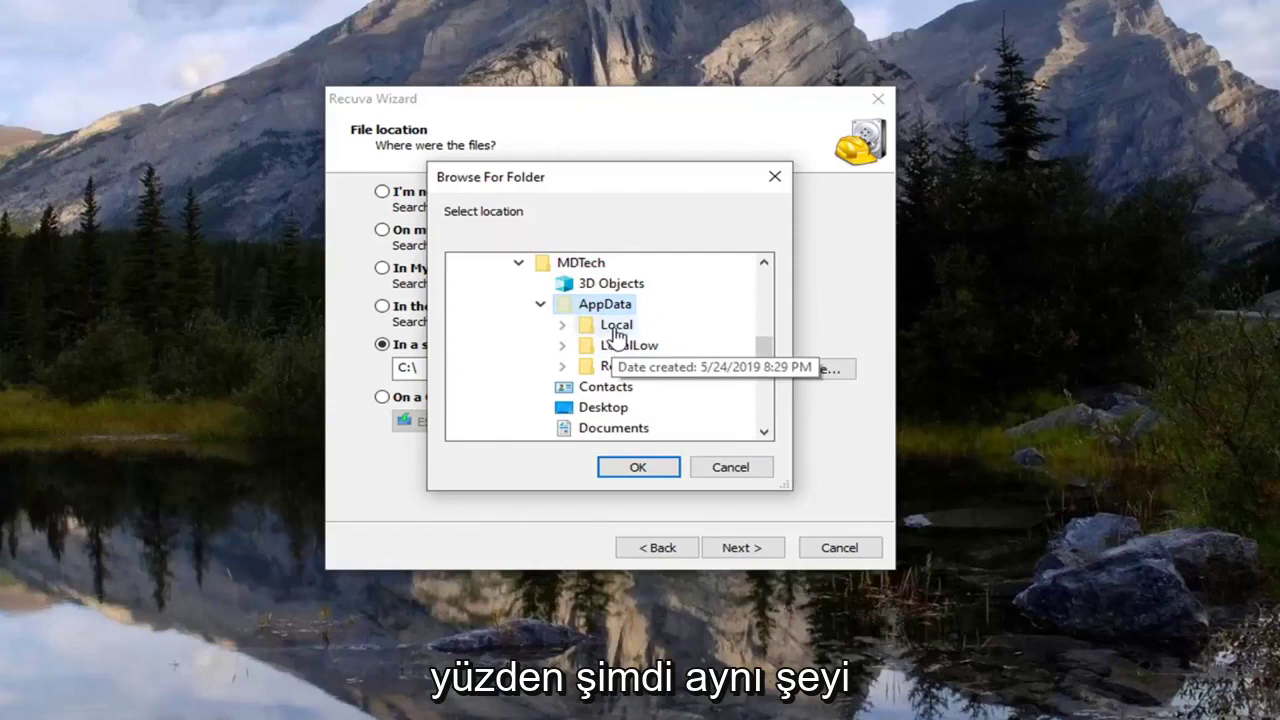
{"action": "double_click", "coordinate": [616, 326]}
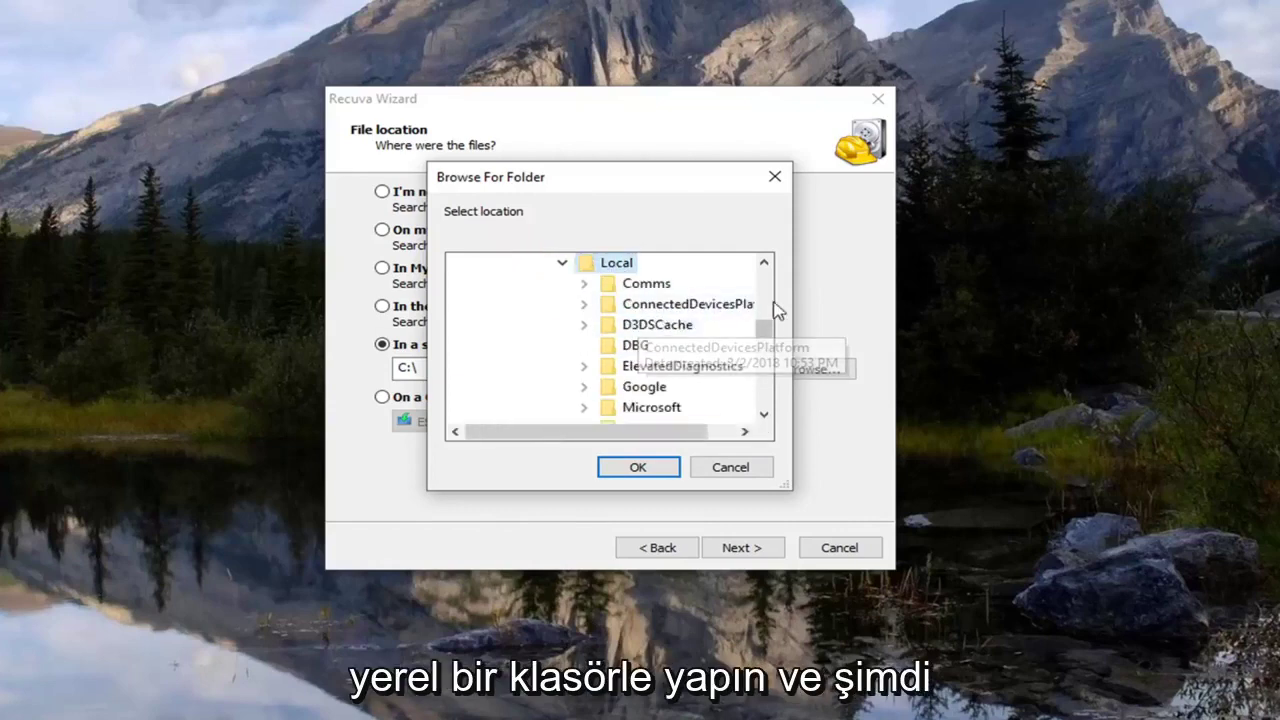
{"action": "double_click", "coordinate": [638, 388]}
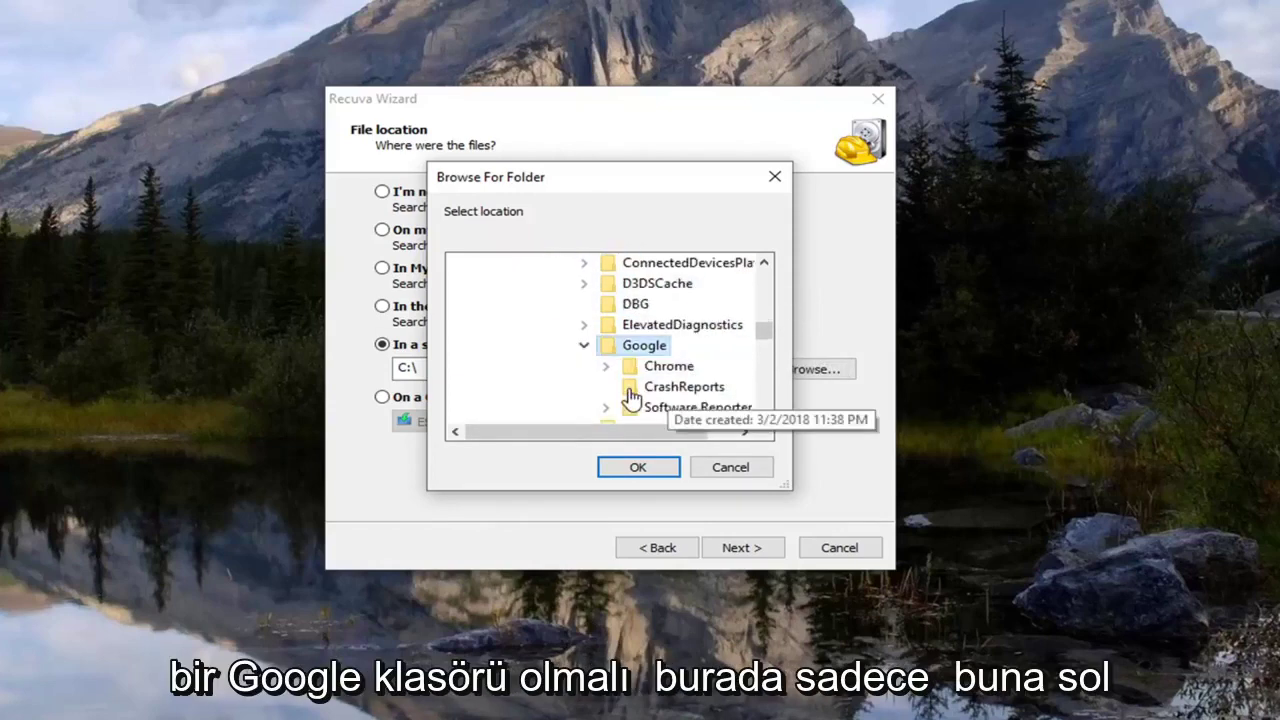
{"action": "left_click", "coordinate": [641, 468]}
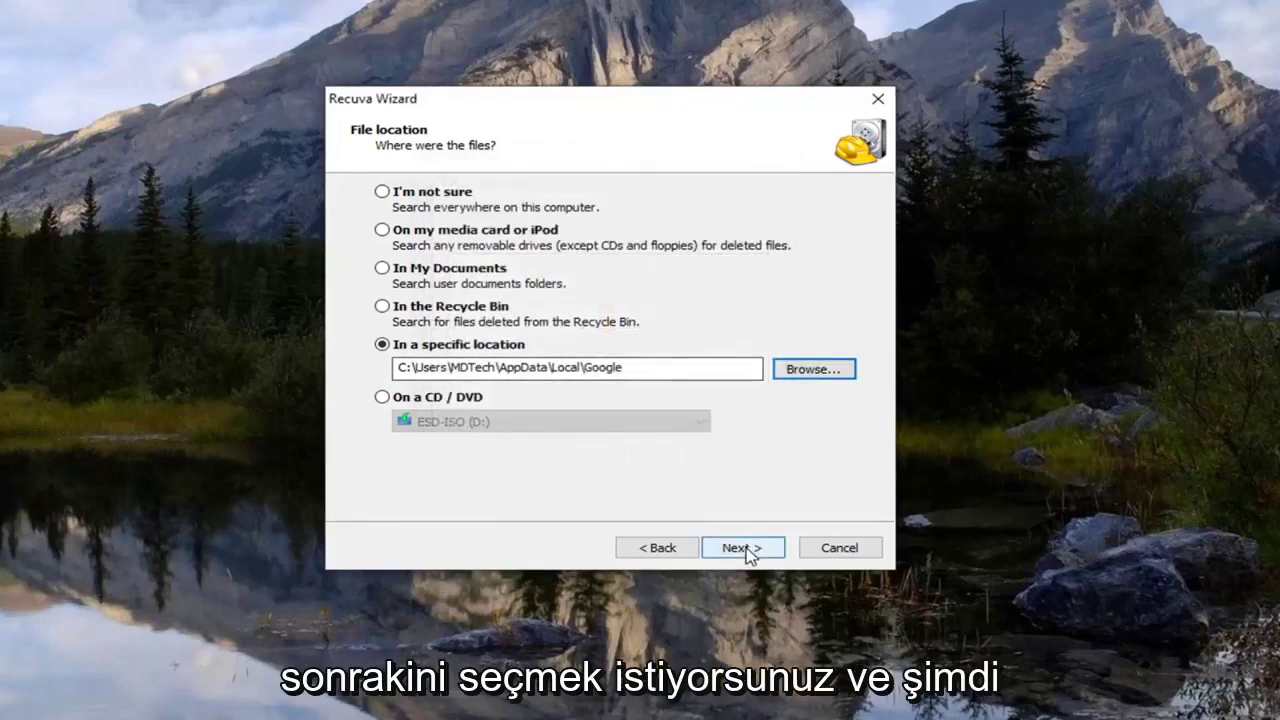
Start a normal scan of the Google folder without Deep Scan.
{"action": "left_click", "coordinate": [743, 548]}
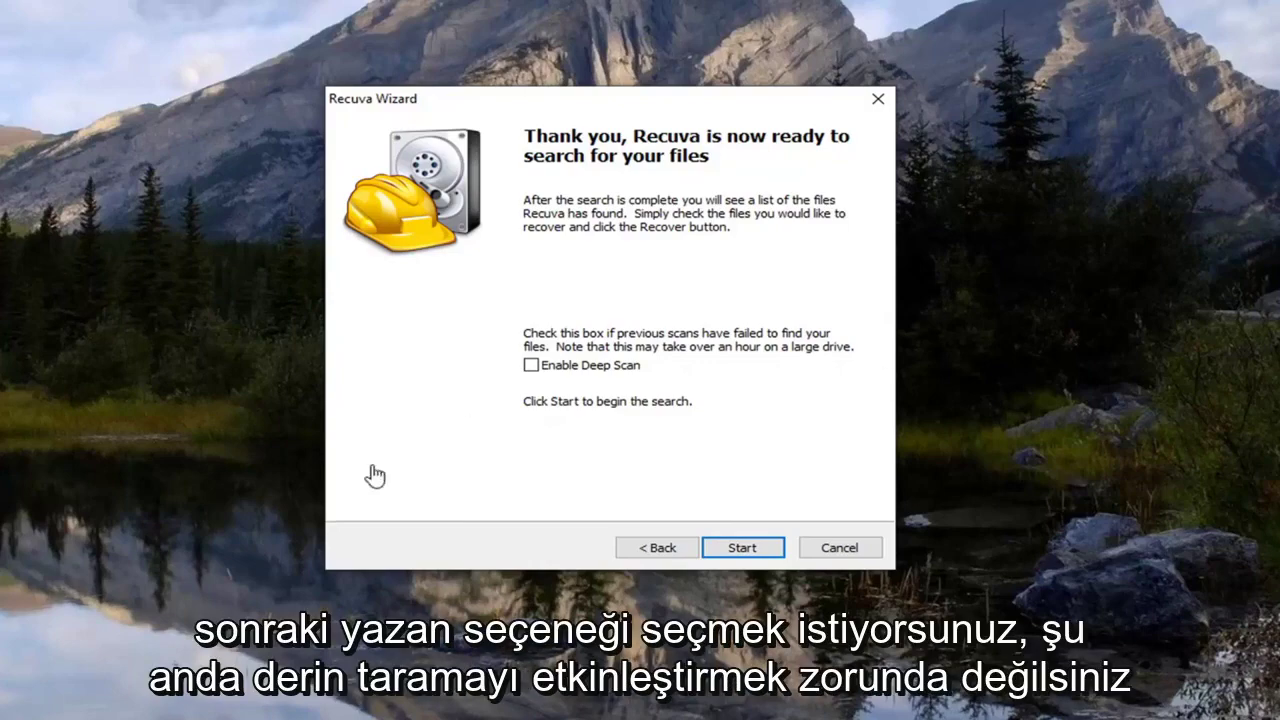
{"action": "left_click", "coordinate": [738, 550]}
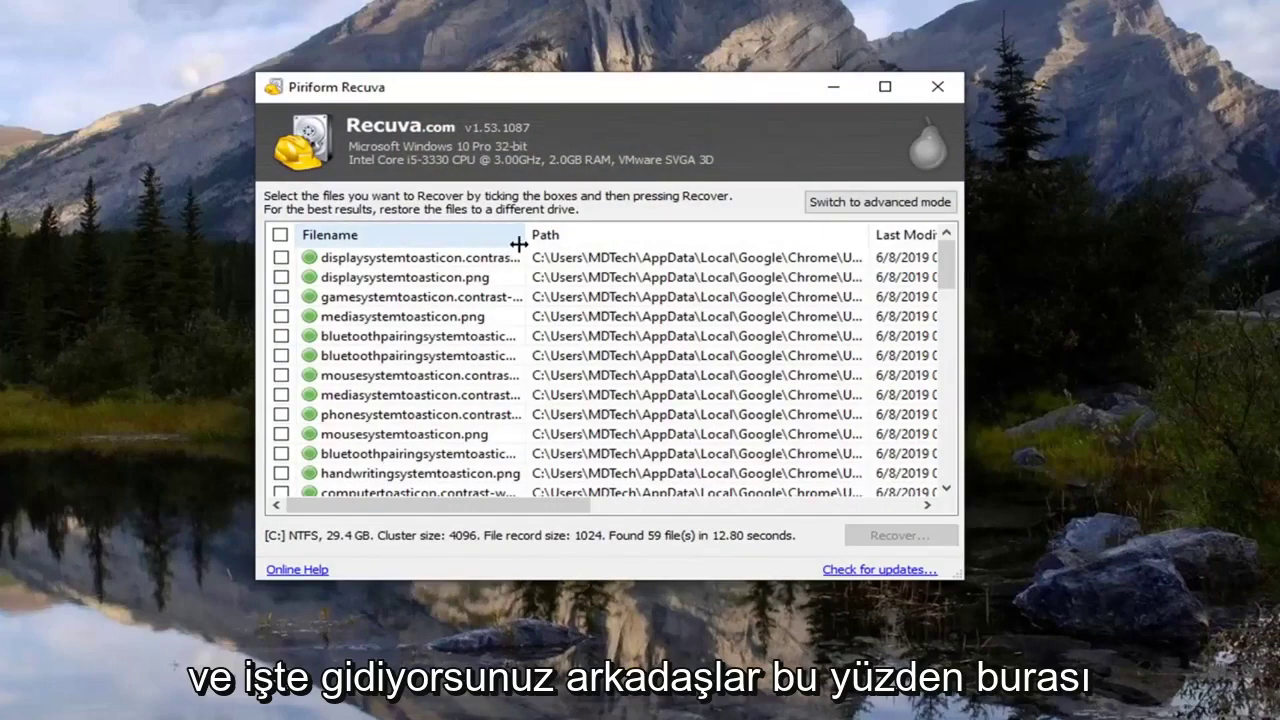
Widen the Filename column and scroll through all 59 found files, including .admx, .mfl, .dat and TMP entries.
{"action": "mouse_move", "coordinate": [523, 238]}
{"action": "left_mouse_down"}
{"action": "mouse_move", "coordinate": [706, 252]}
{"action": "mouse_move", "coordinate": [640, 252]}
{"action": "left_mouse_up"}
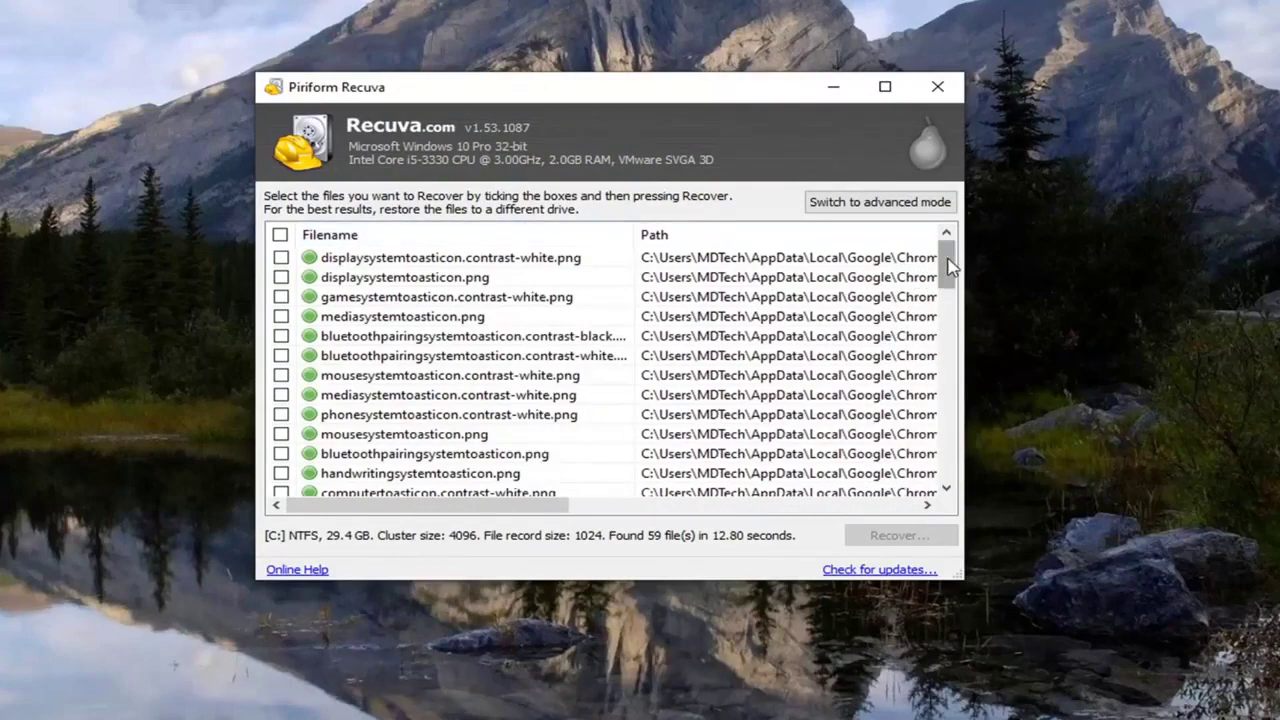
{"action": "mouse_move", "coordinate": [949, 265]}
{"action": "left_mouse_down"}
{"action": "mouse_move", "coordinate": [945, 410]}
{"action": "mouse_move", "coordinate": [905, 472]}
{"action": "left_mouse_up"}
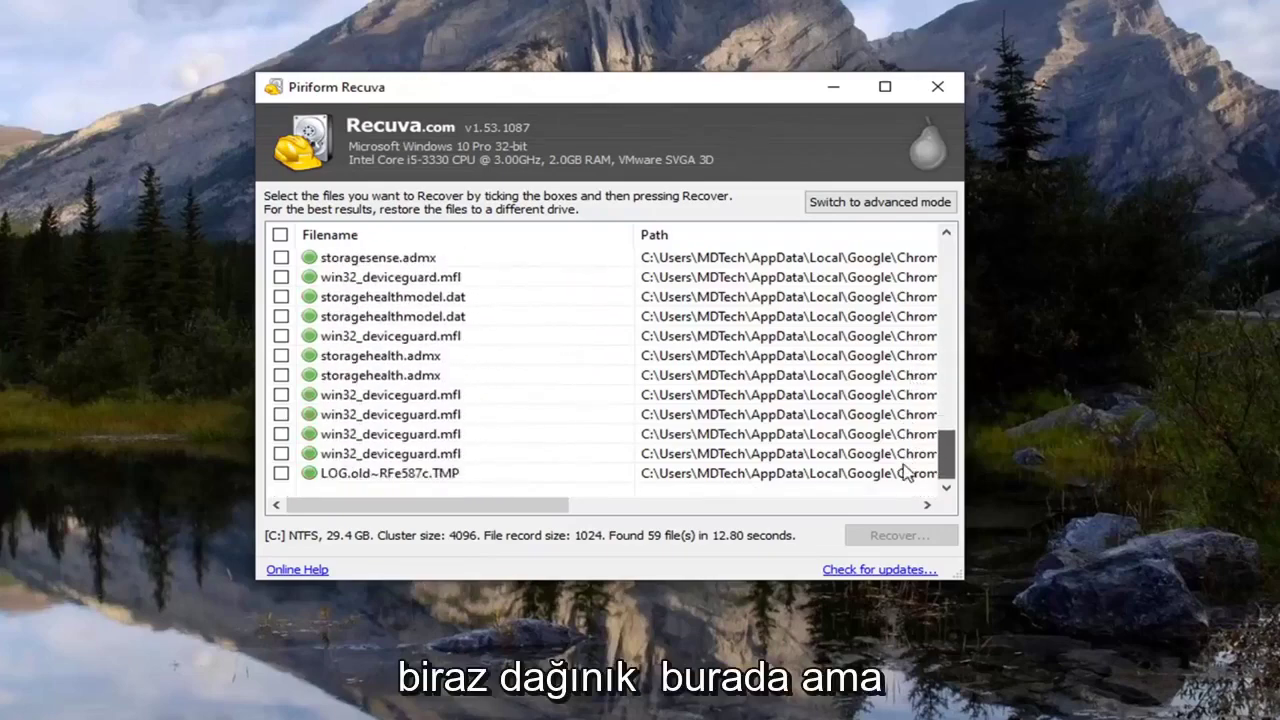
{"action": "scroll", "coordinate": [370, 390], "scroll_direction": "up", "scroll_amount": 9}
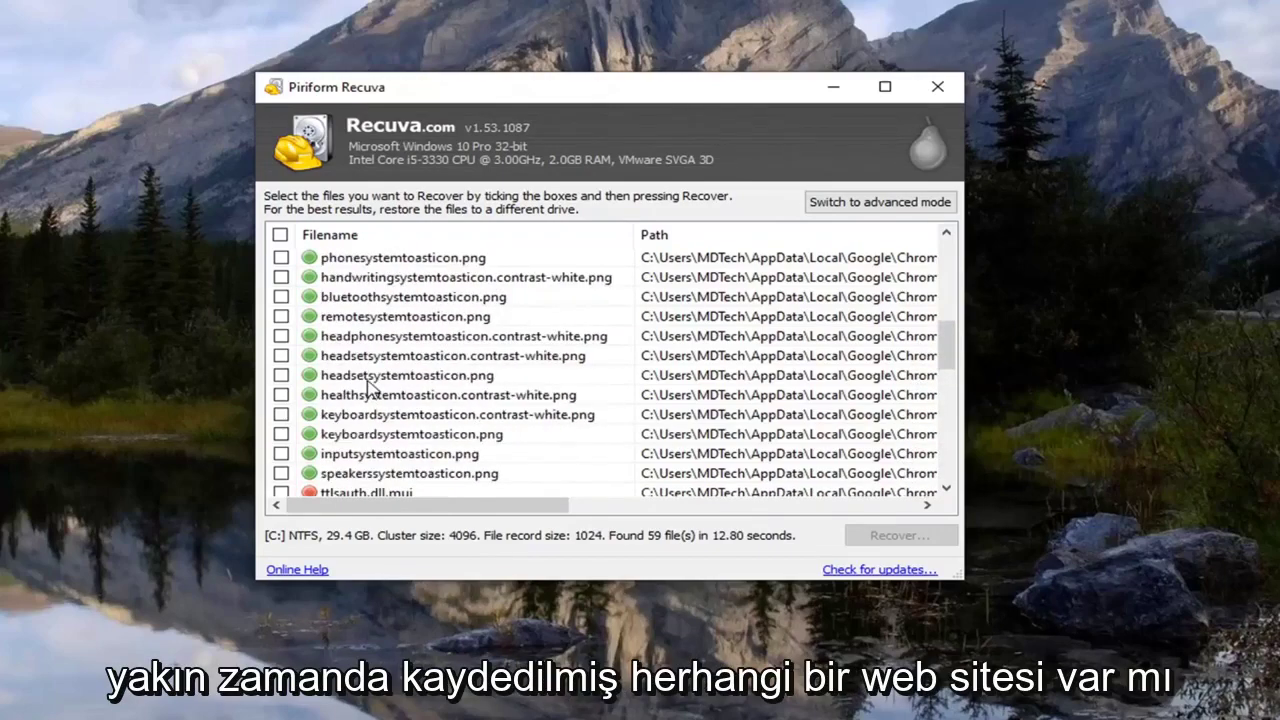
{"action": "scroll", "coordinate": [370, 385], "scroll_direction": "up", "scroll_amount": 1}
{"action": "scroll", "coordinate": [370, 384], "scroll_direction": "up", "scroll_amount": 5}
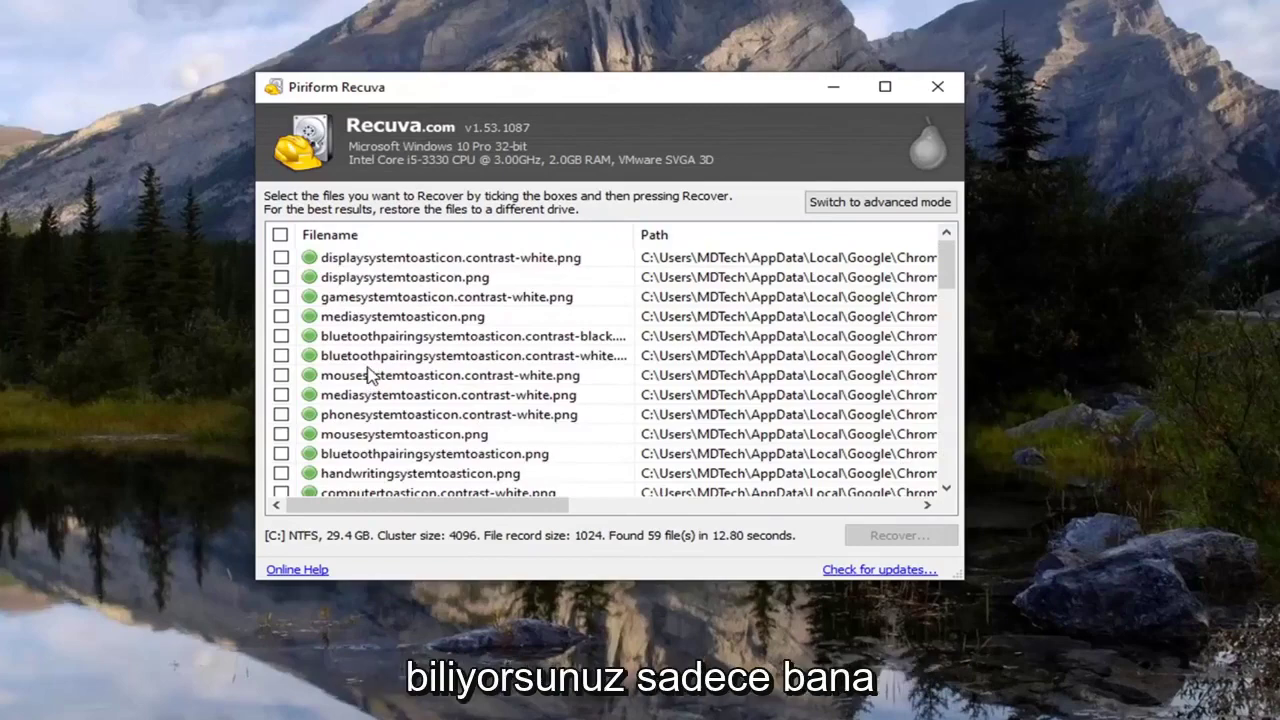
{"action": "scroll", "coordinate": [524, 326], "scroll_direction": "down", "scroll_amount": 1}
{"action": "scroll", "coordinate": [524, 326], "scroll_direction": "down", "scroll_amount": 1}
{"action": "scroll", "coordinate": [524, 326], "scroll_direction": "down", "scroll_amount": 1}
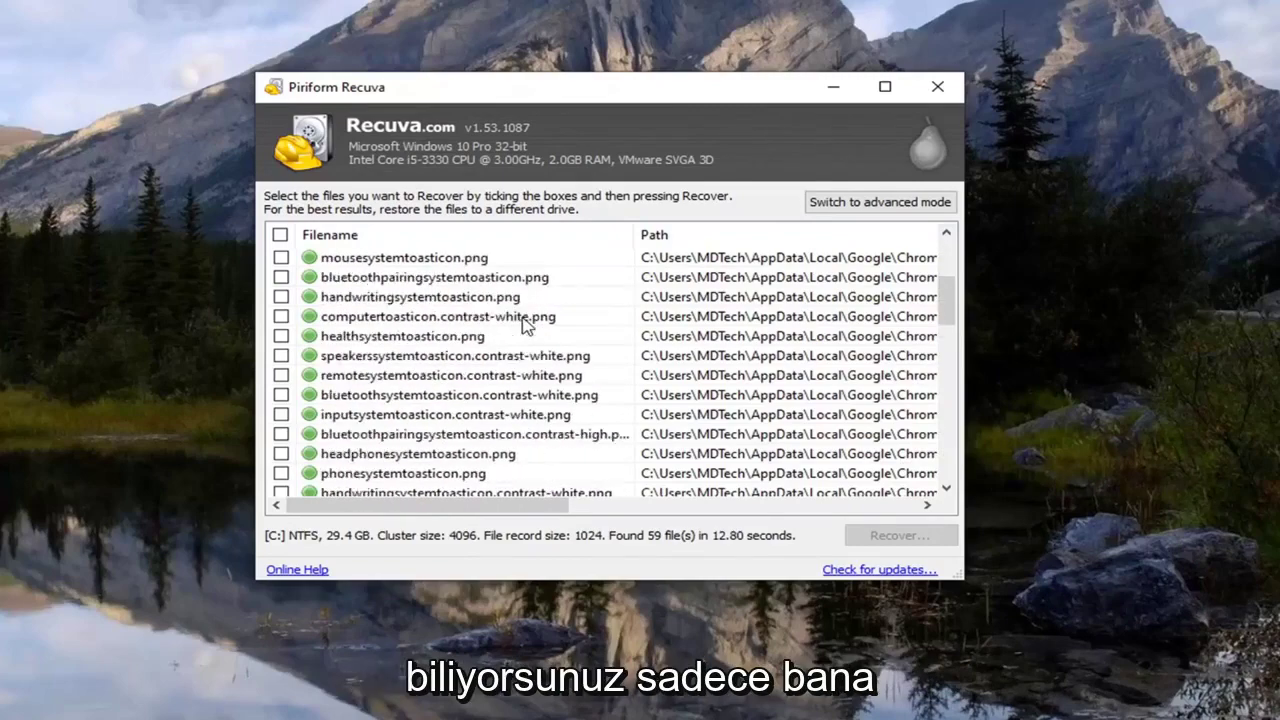
{"action": "scroll", "coordinate": [524, 326], "scroll_direction": "down", "scroll_amount": 1}
{"action": "scroll", "coordinate": [524, 326], "scroll_direction": "down", "scroll_amount": 3}
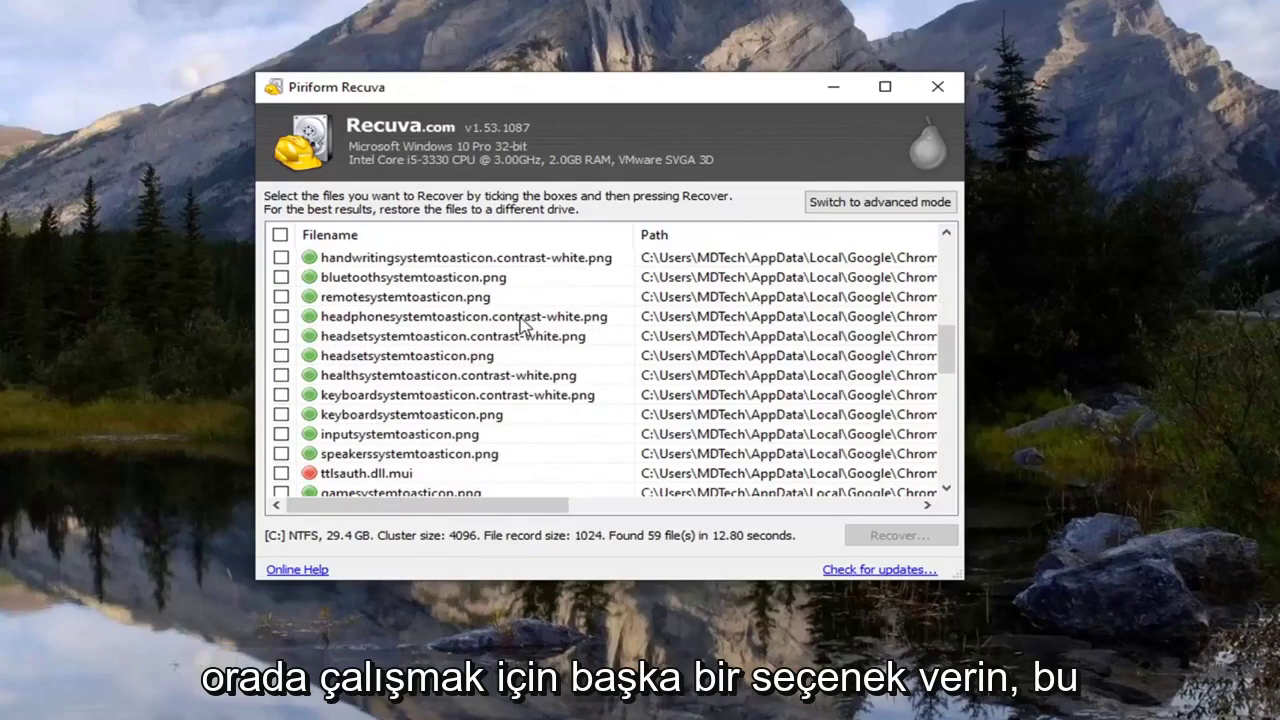
{"action": "scroll", "coordinate": [522, 326], "scroll_direction": "down", "scroll_amount": 2}
{"action": "scroll", "coordinate": [522, 326], "scroll_direction": "down", "scroll_amount": 2}
{"action": "scroll", "coordinate": [522, 326], "scroll_direction": "down", "scroll_amount": 4}
{"action": "scroll", "coordinate": [520, 330], "scroll_direction": "down", "scroll_amount": 1}
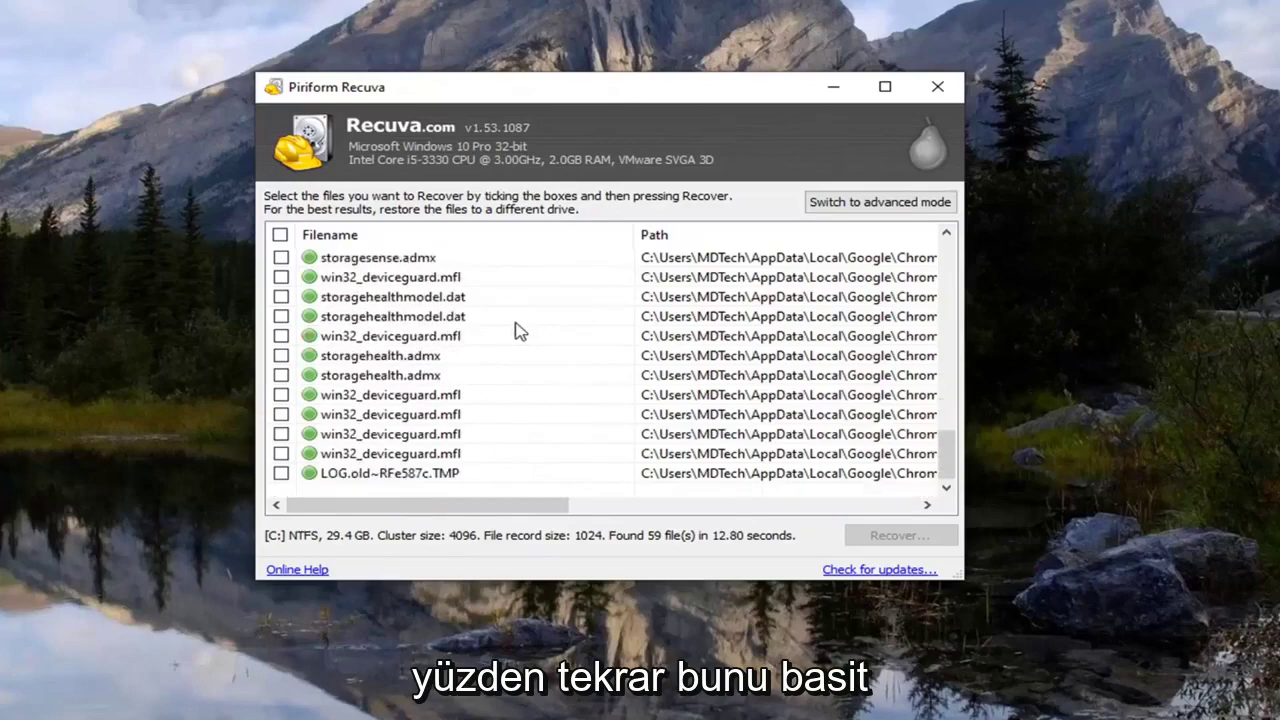
{"action": "scroll", "coordinate": [560, 316], "scroll_direction": "up", "scroll_amount": 10}
{"action": "scroll", "coordinate": [560, 320], "scroll_direction": "up", "scroll_amount": 5}
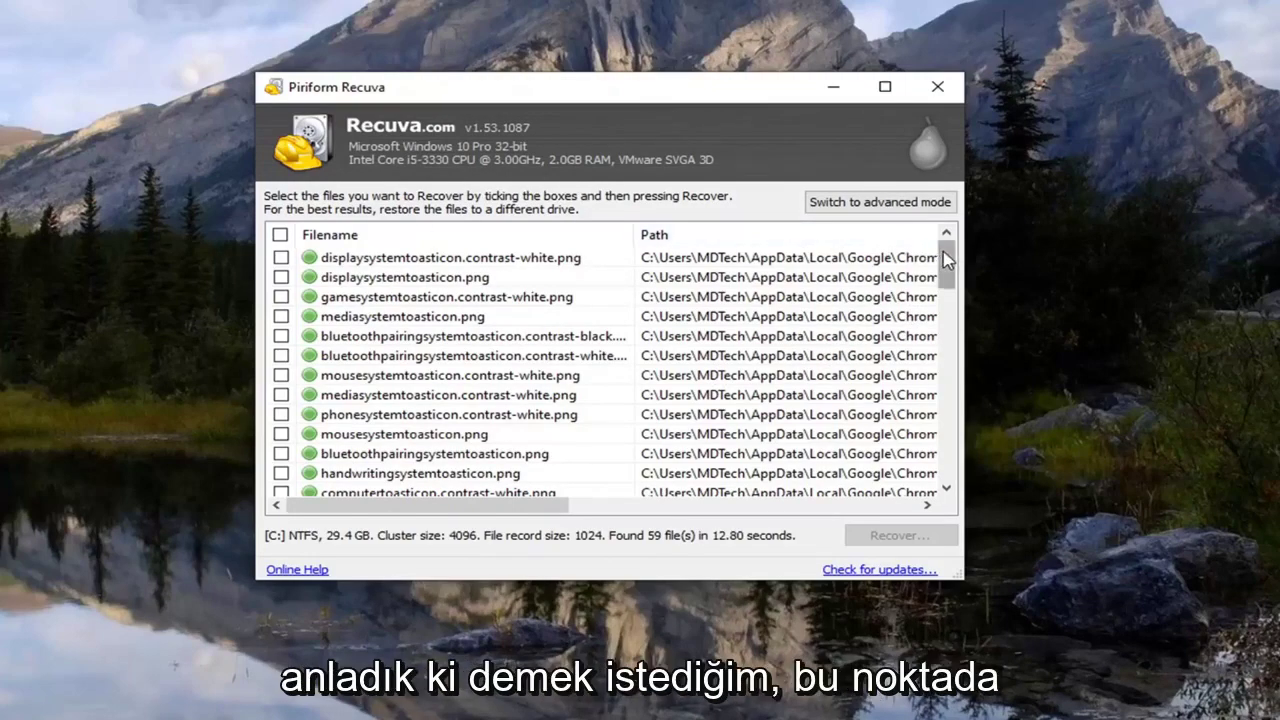
{"action": "scroll", "coordinate": [935, 257], "scroll_direction": "down", "scroll_amount": 5}
{"action": "scroll", "coordinate": [948, 240], "scroll_direction": "up", "scroll_amount": 5}
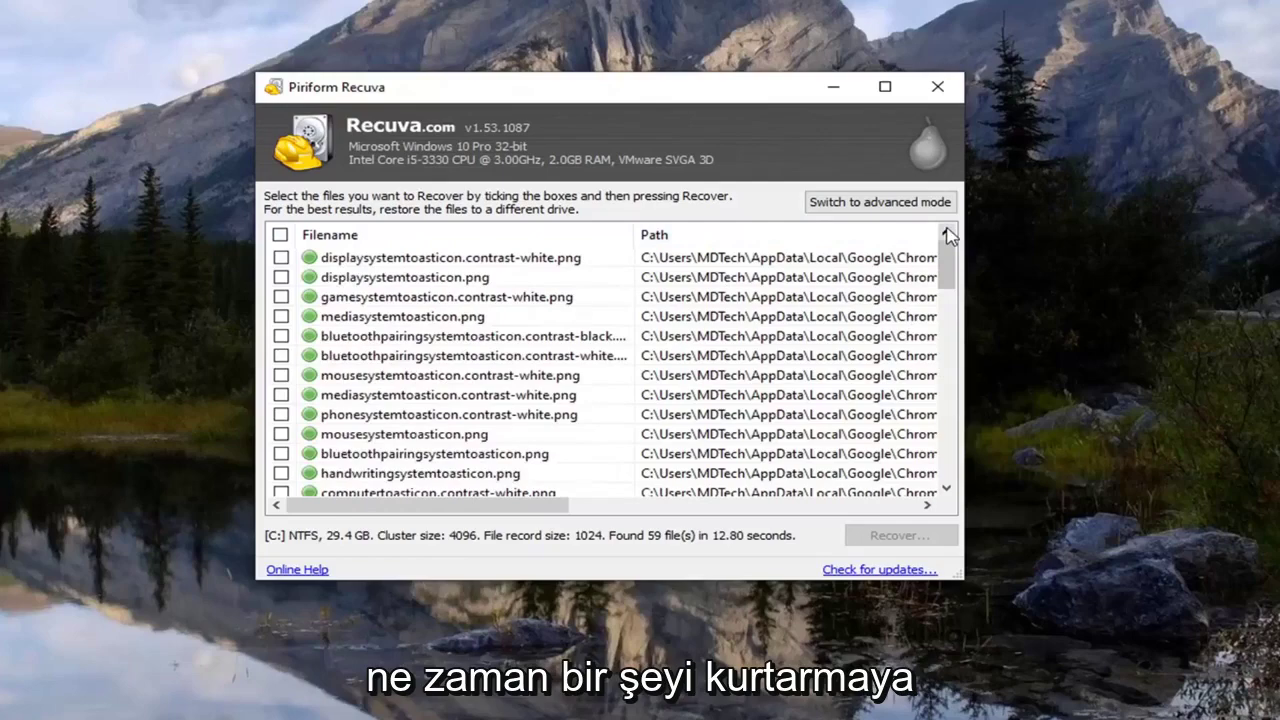
{"action": "scroll", "coordinate": [948, 240], "scroll_direction": "down", "scroll_amount": 2}
{"action": "scroll", "coordinate": [948, 240], "scroll_direction": "up", "scroll_amount": 2}
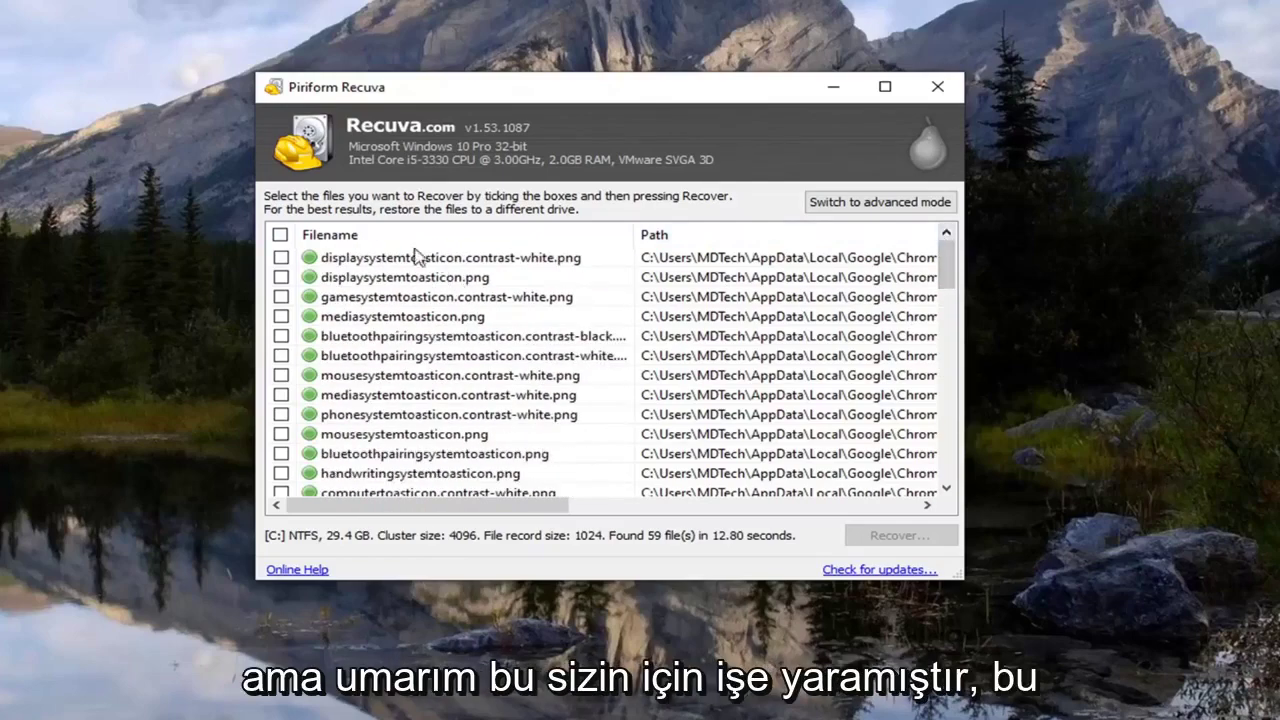